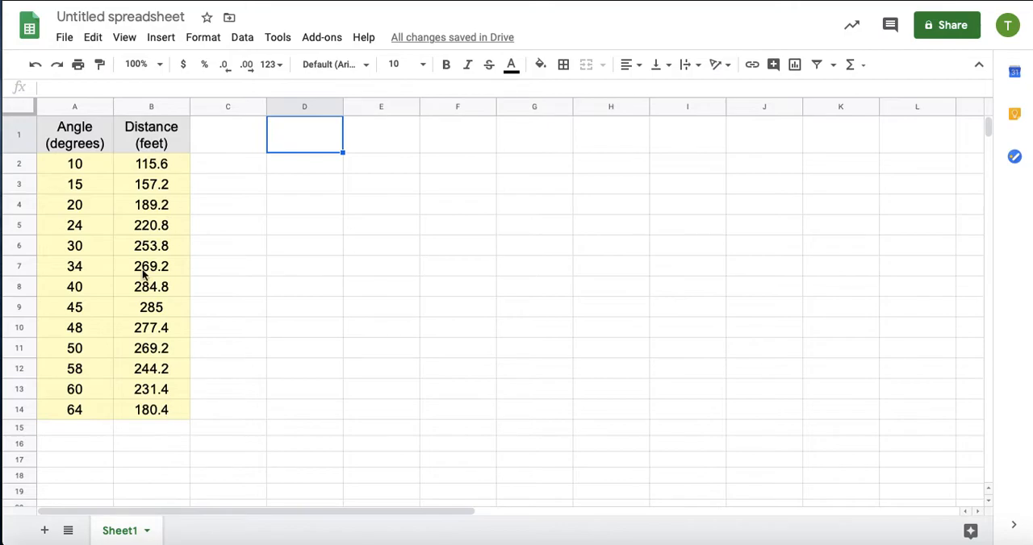
Insert a chart from the angle and distance data in A1:B14 and make it a scatter chart.
drag(93, 142, 143, 414)
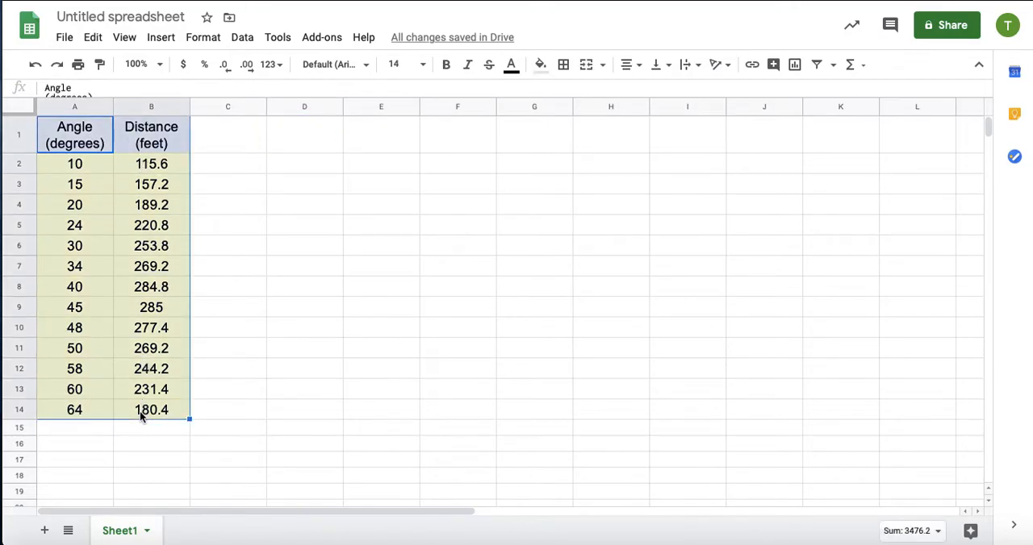
click(161, 37)
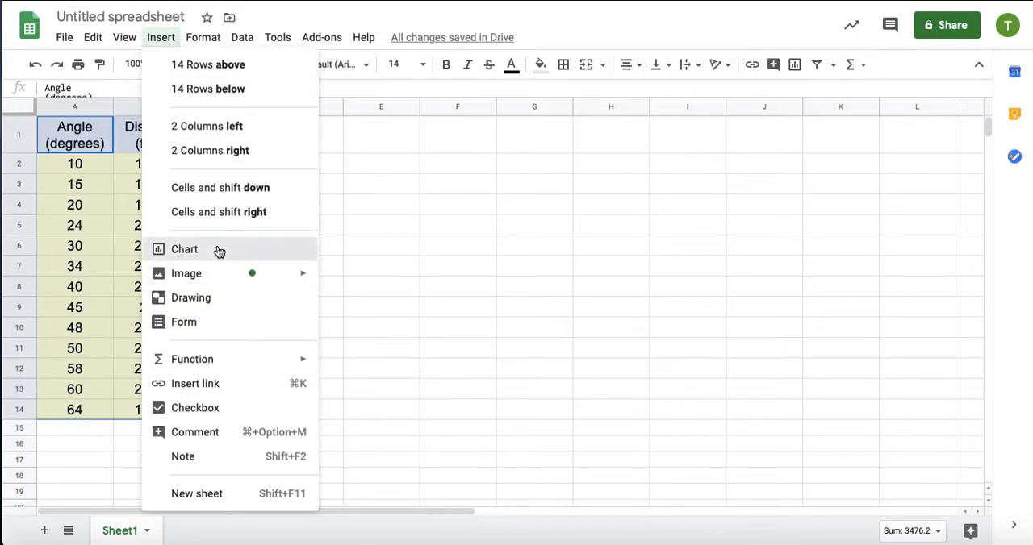
click(218, 251)
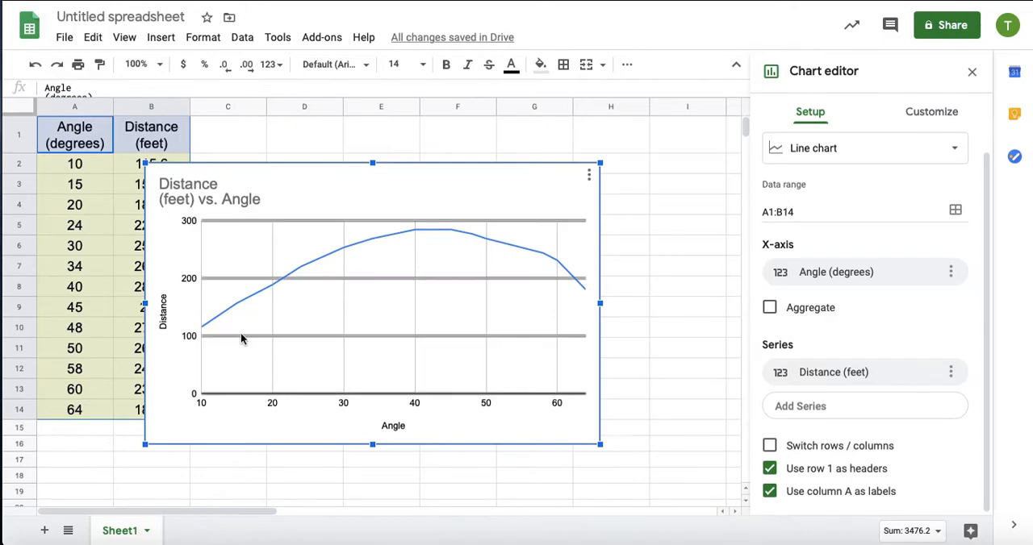
click(858, 150)
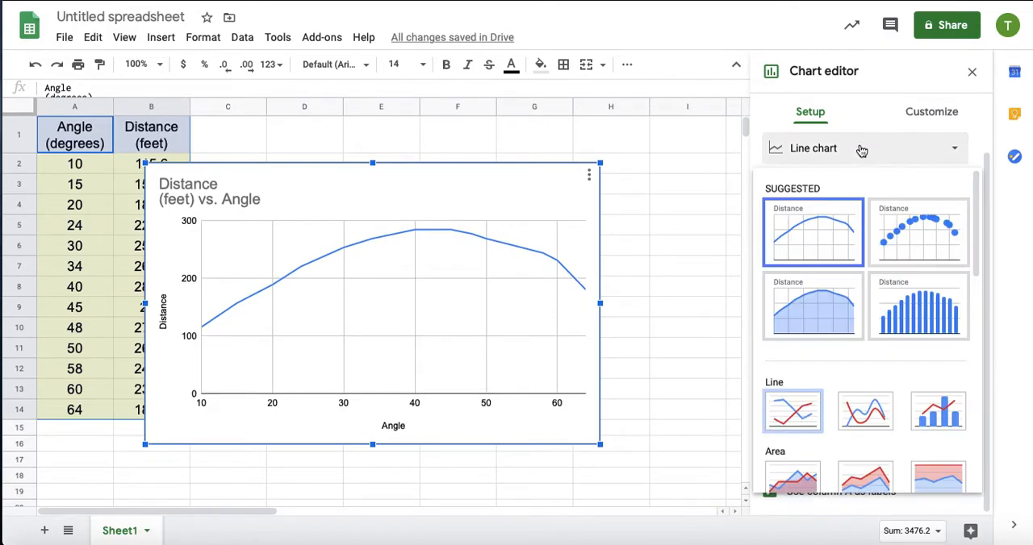
scroll(837, 360, down, 3)
scroll(837, 359, down, 5)
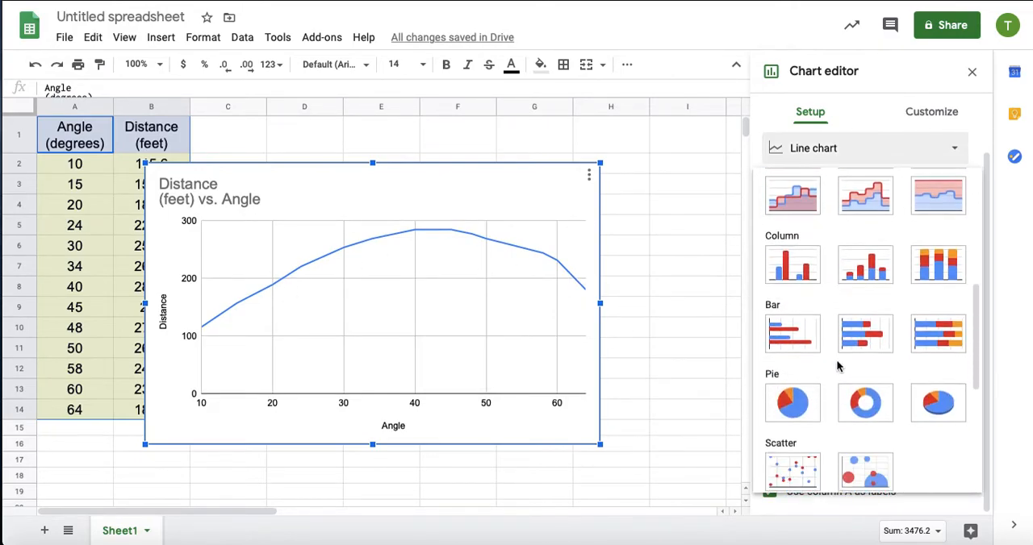
click(792, 392)
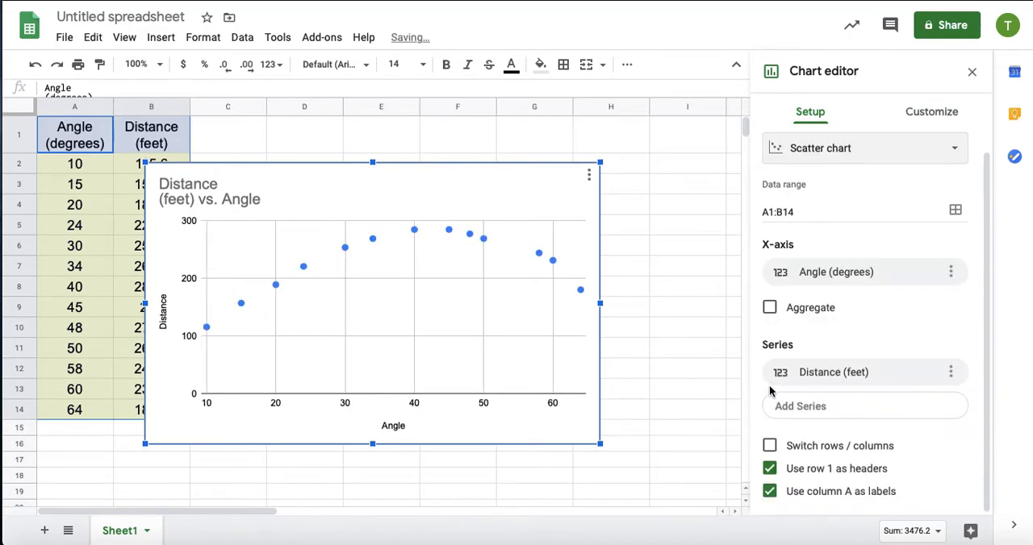
Add a trendline to the chart's Distance series.
click(938, 113)
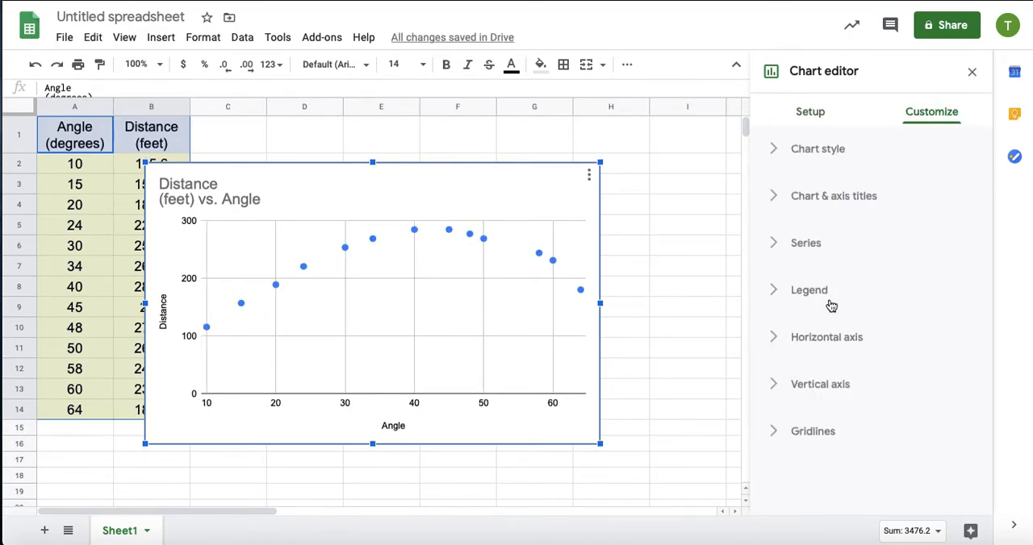
click(791, 247)
scroll(811, 375, down, 2)
scroll(812, 381, down, 5)
click(770, 300)
scroll(822, 359, down, 1)
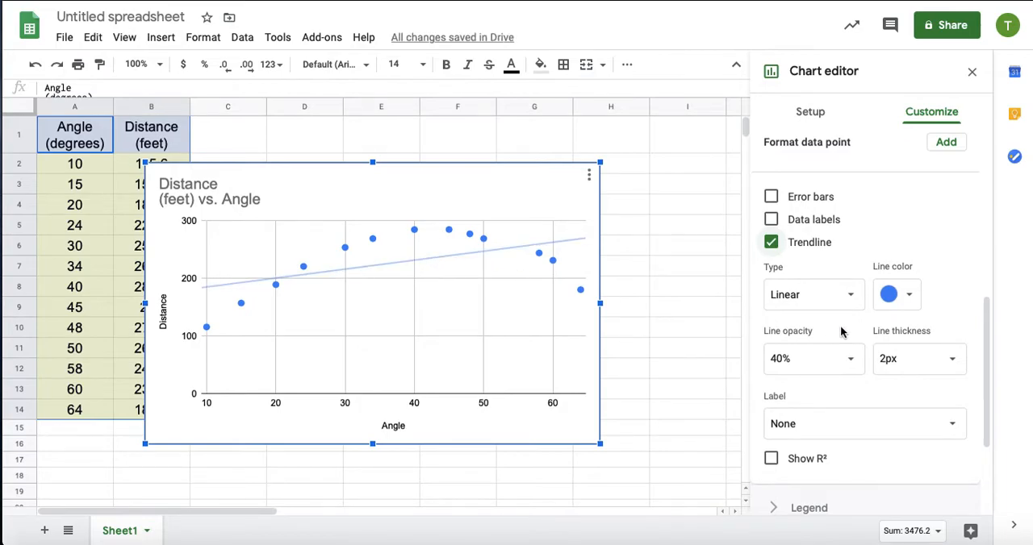
Make the trendline polynomial with degree 2.
click(851, 297)
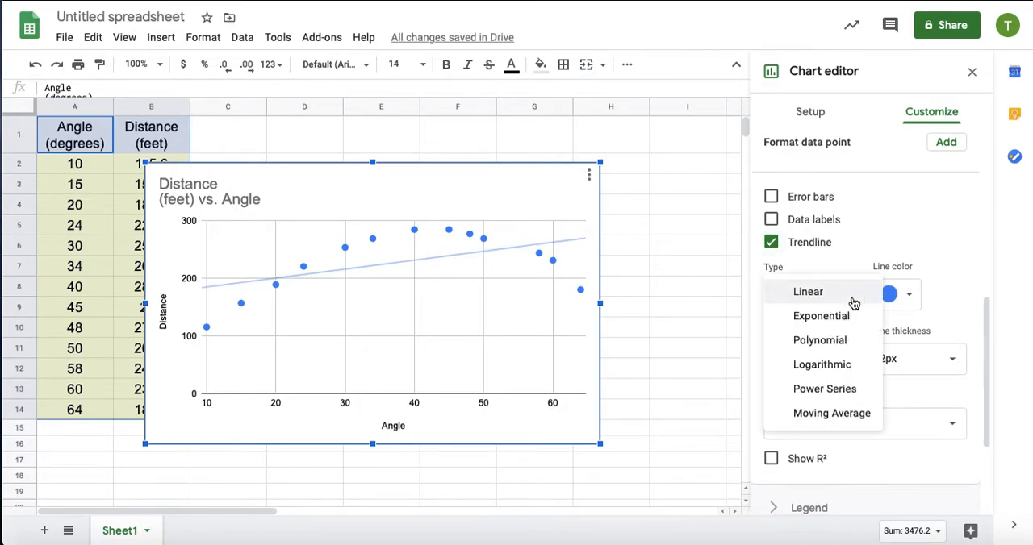
click(843, 345)
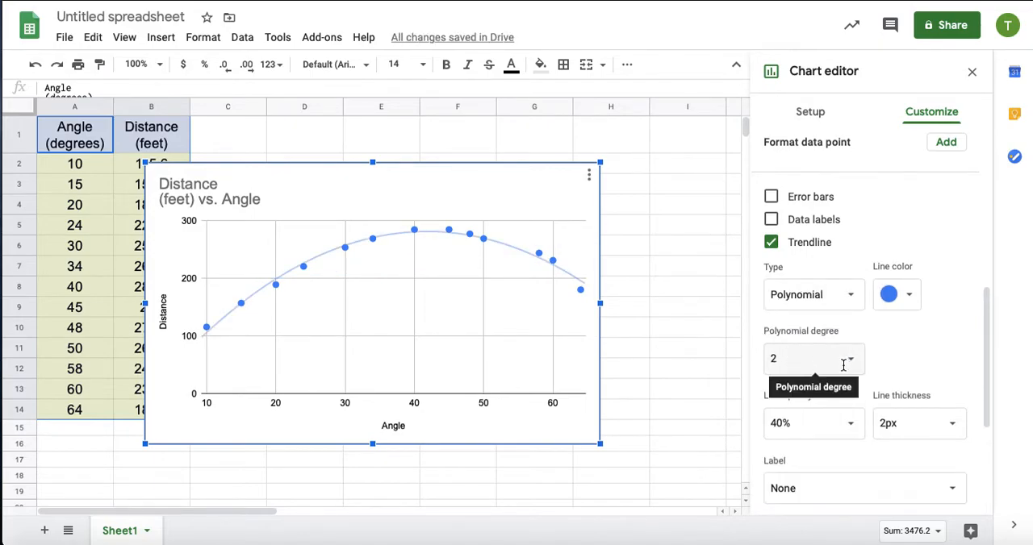
click(853, 365)
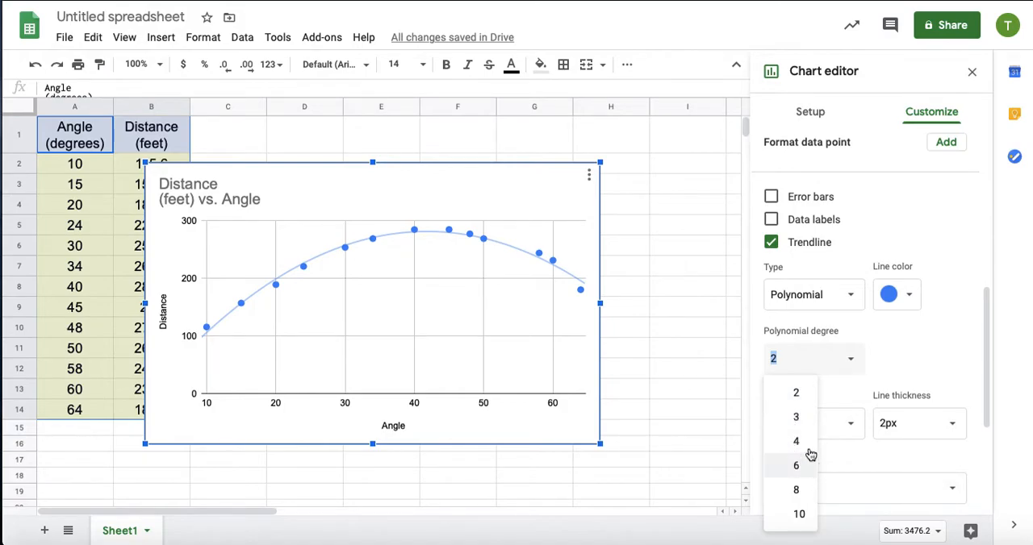
click(904, 369)
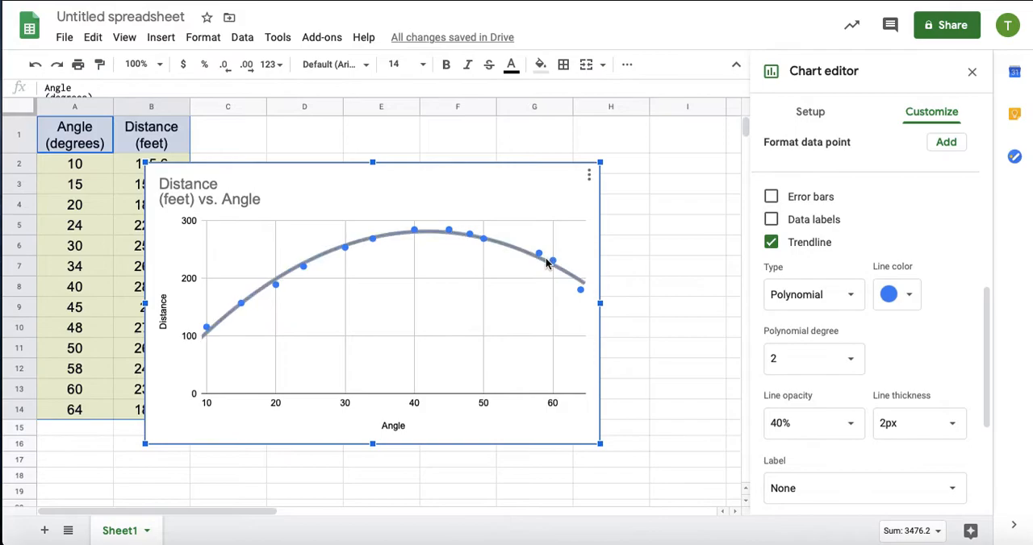
Label the trendline with its equation and R² value, and move the chart beside the data, starting at cell C1.
scroll(882, 376, down, 2)
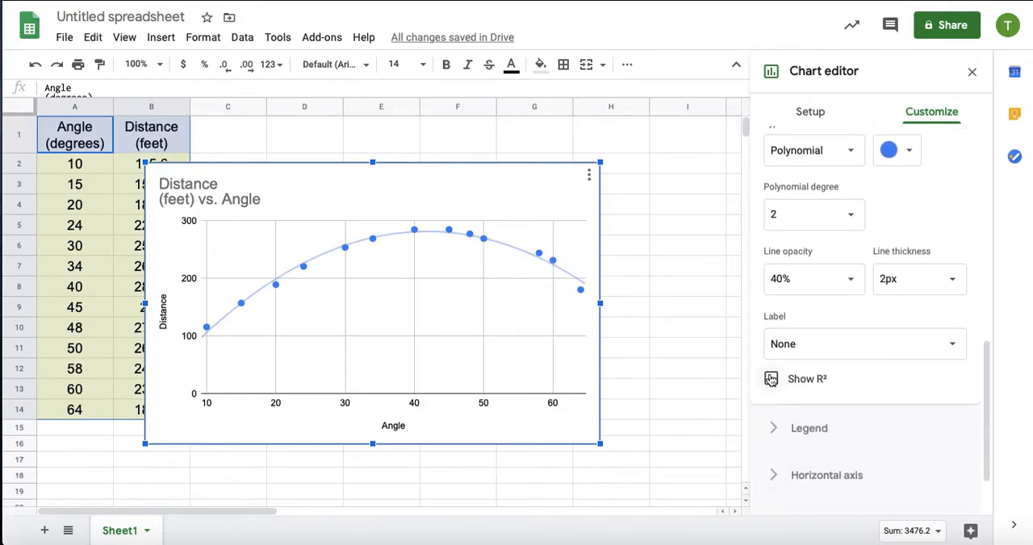
click(771, 380)
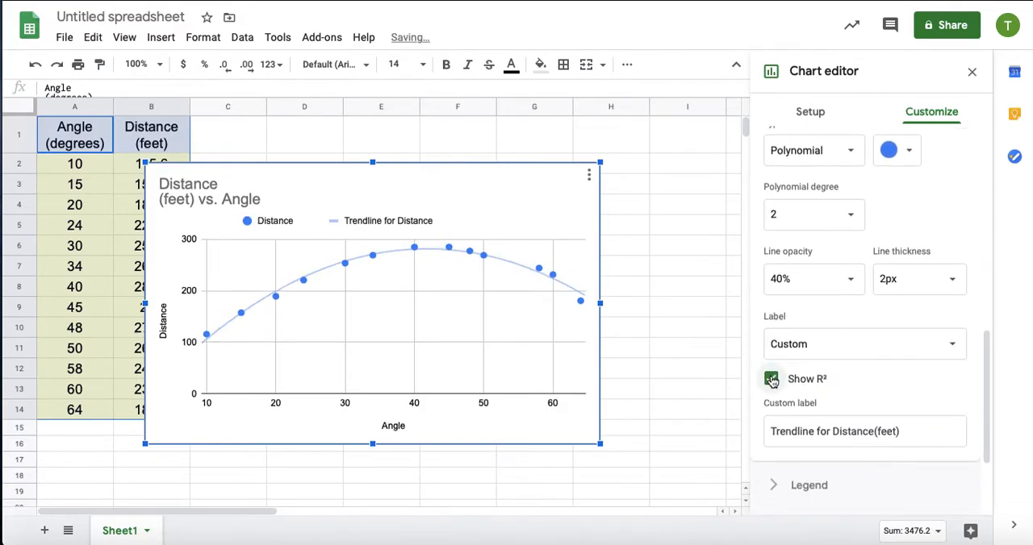
click(839, 355)
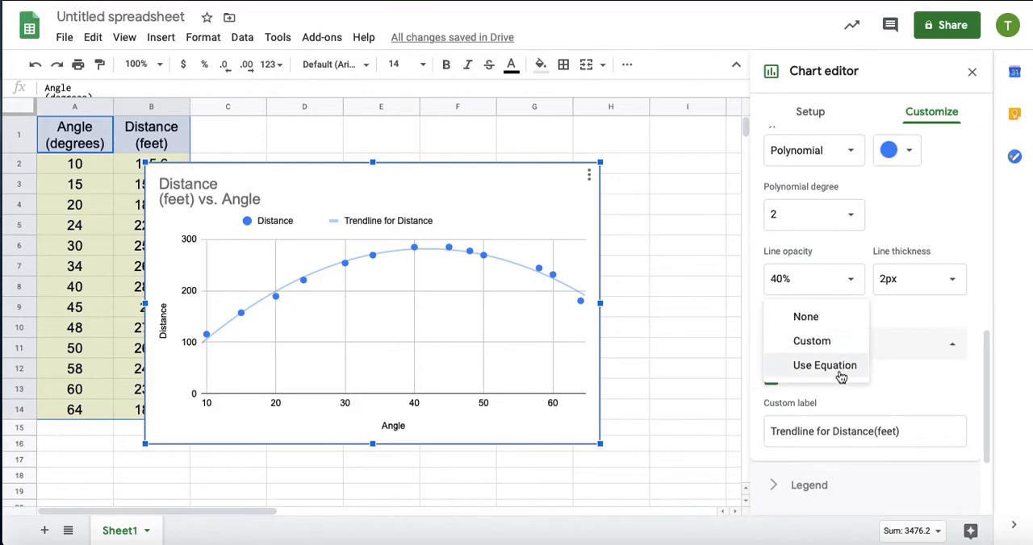
click(838, 370)
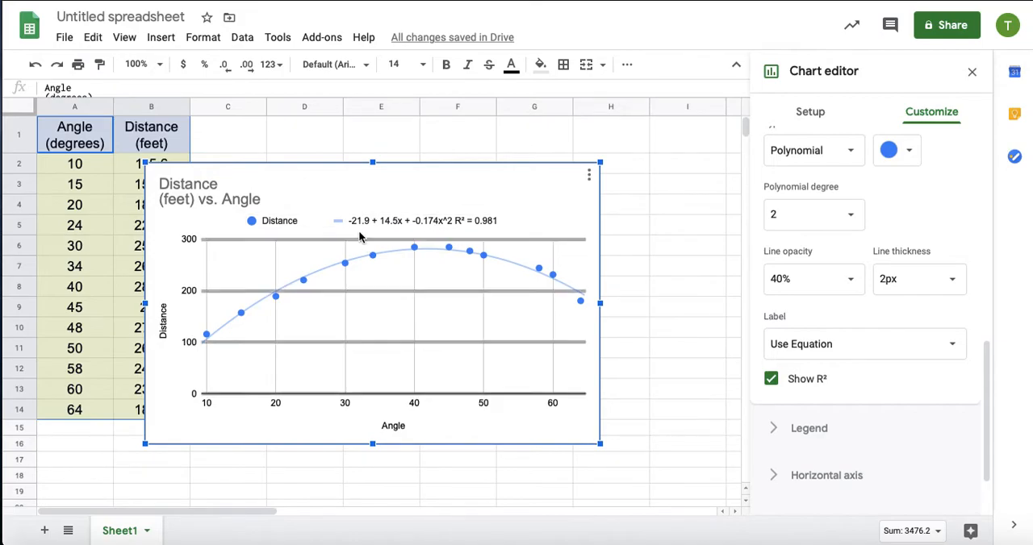
drag(315, 169, 364, 125)
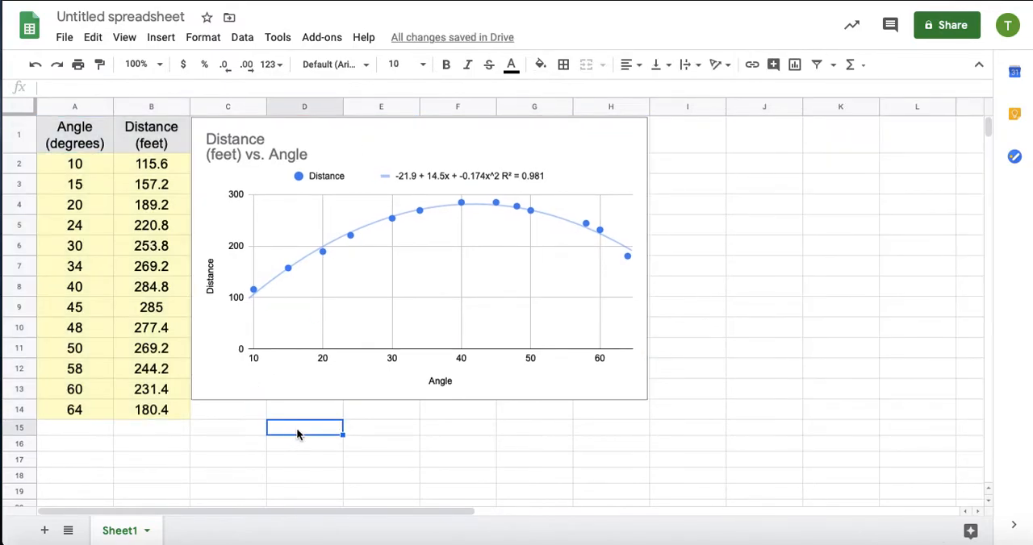
Enter the quadratic term y=a*x^2 as text in cell D15, below the chart.
text(y=a)
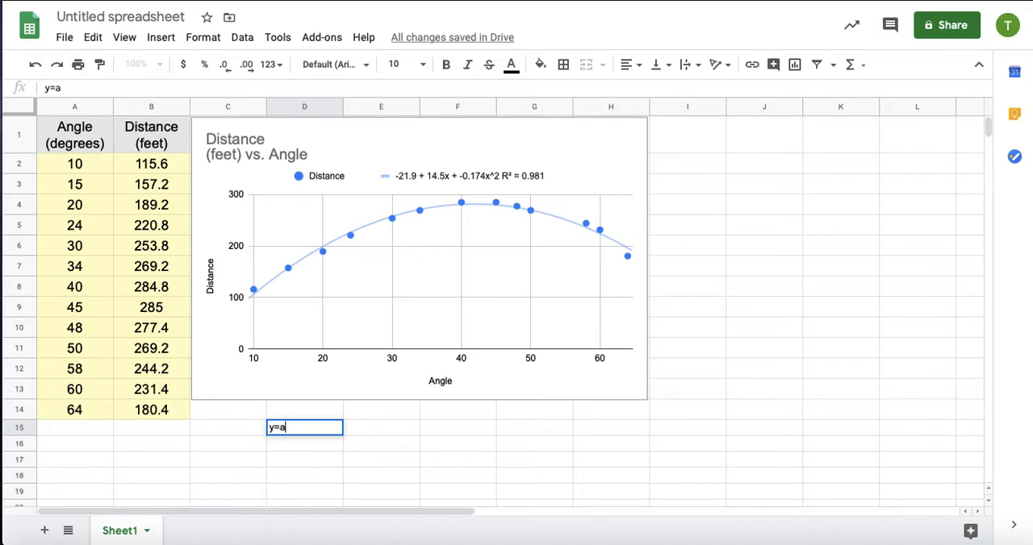
text(8x^2)
key(Return)
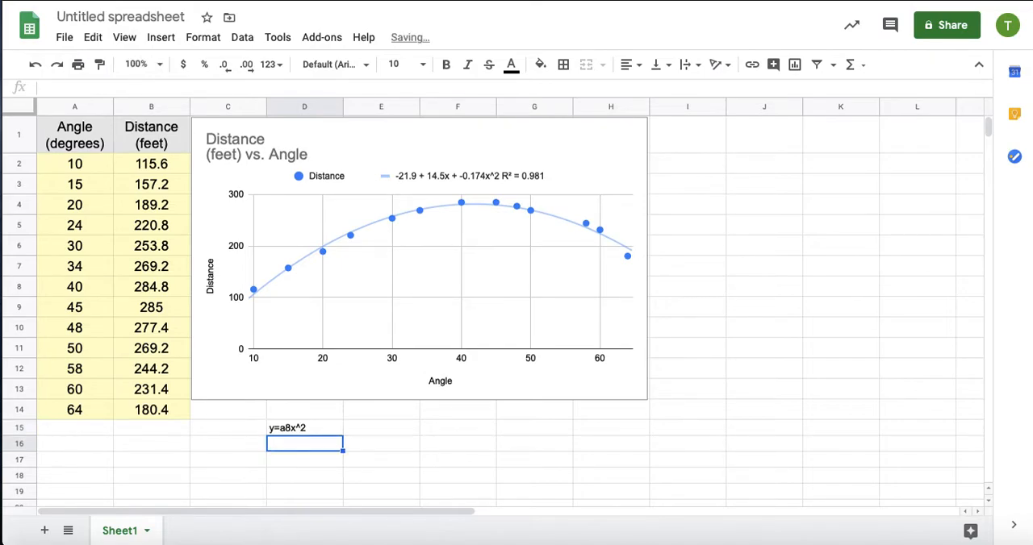
click(289, 428)
double_click(289, 427)
key(BackSpace)
text(*)
key(Right)
key(Right)
key(Right)
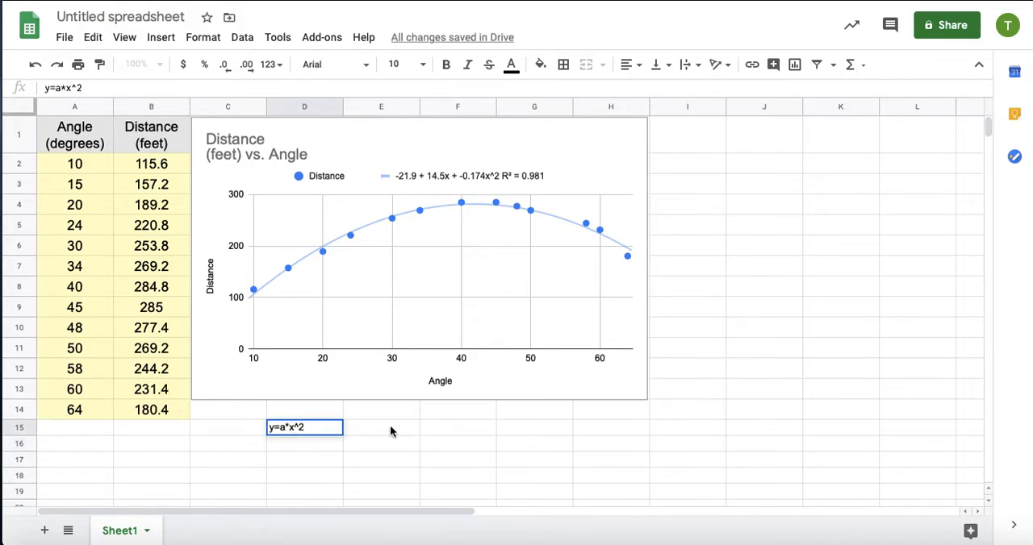
Extend the equation text in D15 to y=a*x^2+b*x+c.
text(+b*x+x)
key(Return)
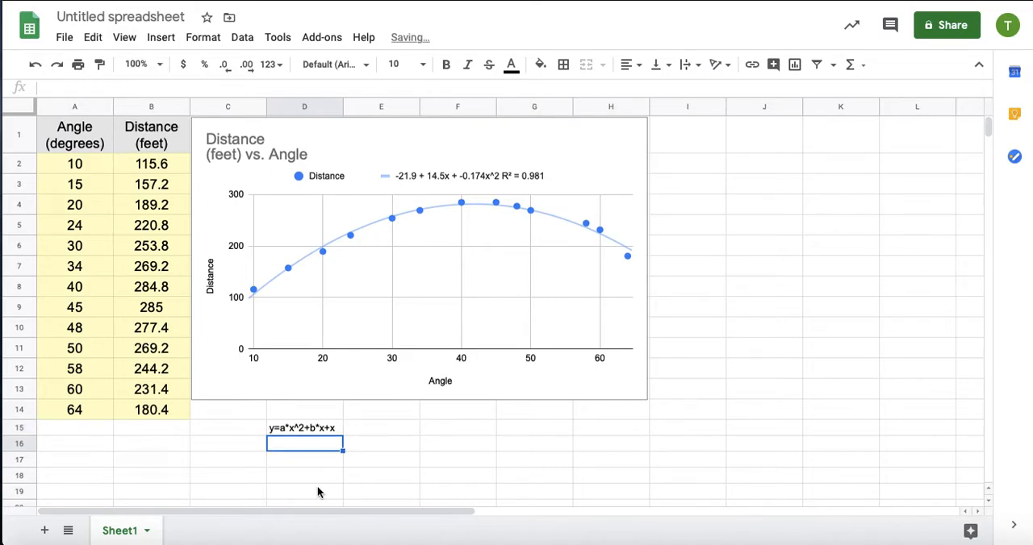
double_click(337, 427)
key(BackSpace)
text(c)
key(Return)
Enter the coefficient labels a, b and c in cells E15 to E17.
click(364, 427)
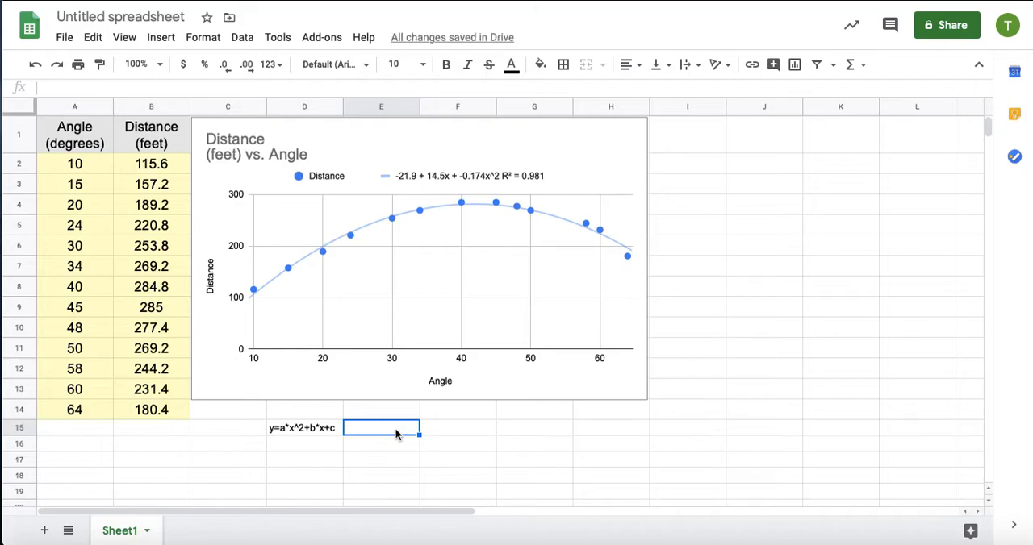
text(a)
key(Return)
text(b)
key(Return)
text(c)
key(Tab)
Enter the trendline coefficients -0.174, 14.5 and -21.9 in F15 to F17 beside labels a, b and c.
key(Up)
key(Up)
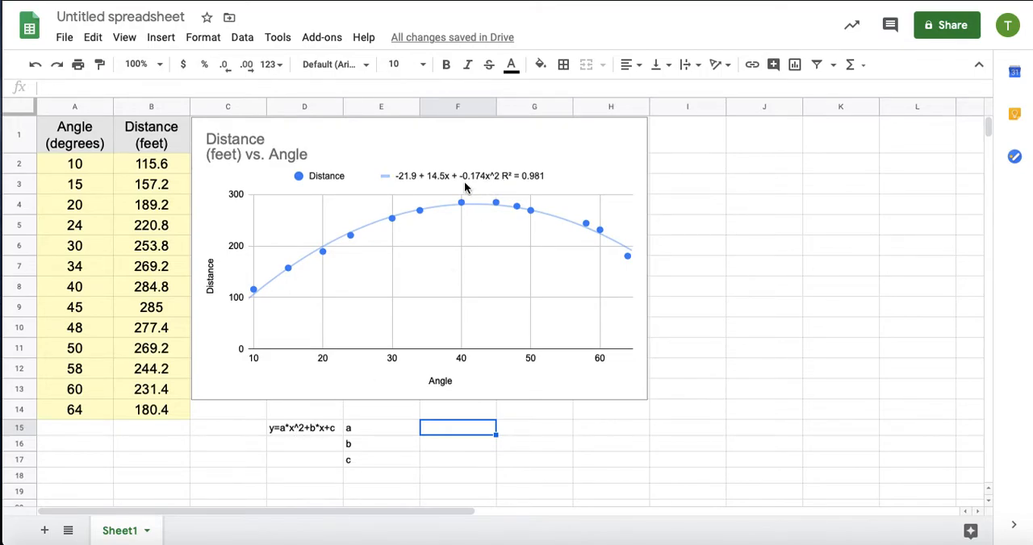
text(-0.174)
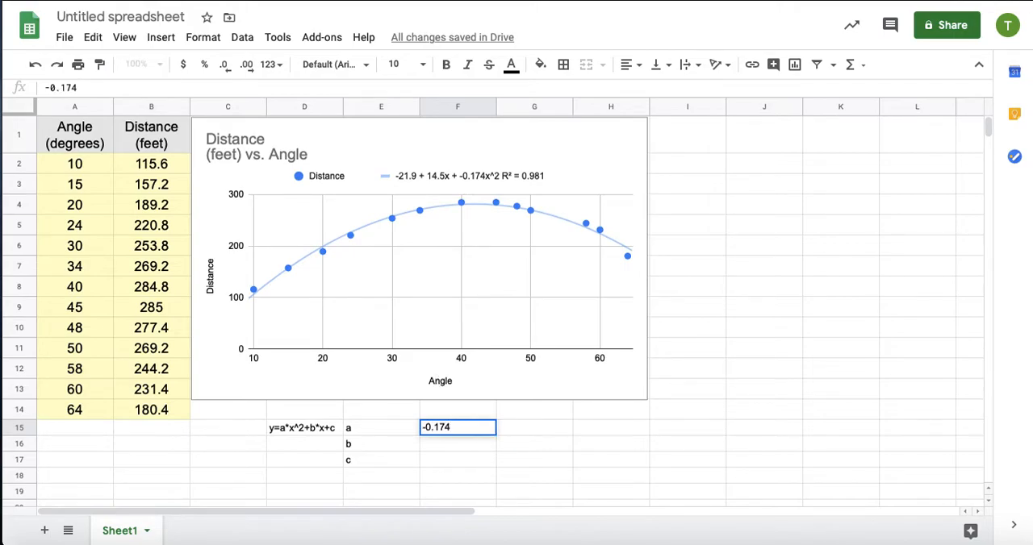
key(Return)
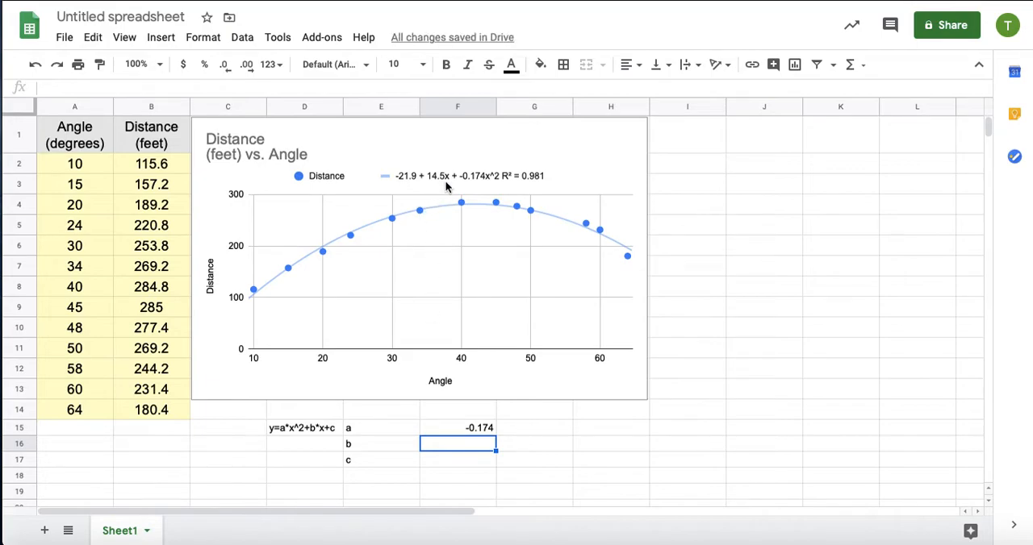
text(14)
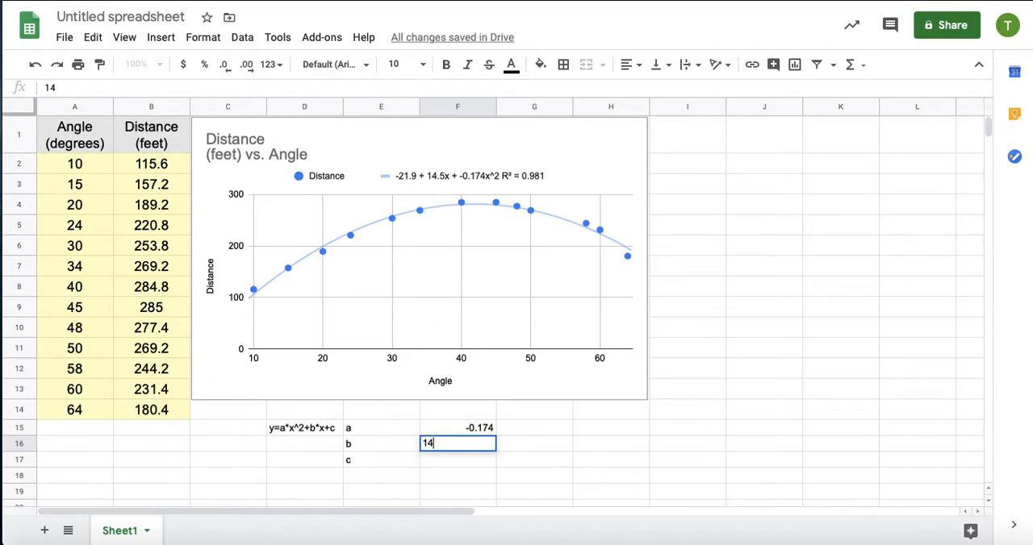
text(.5)
key(Return)
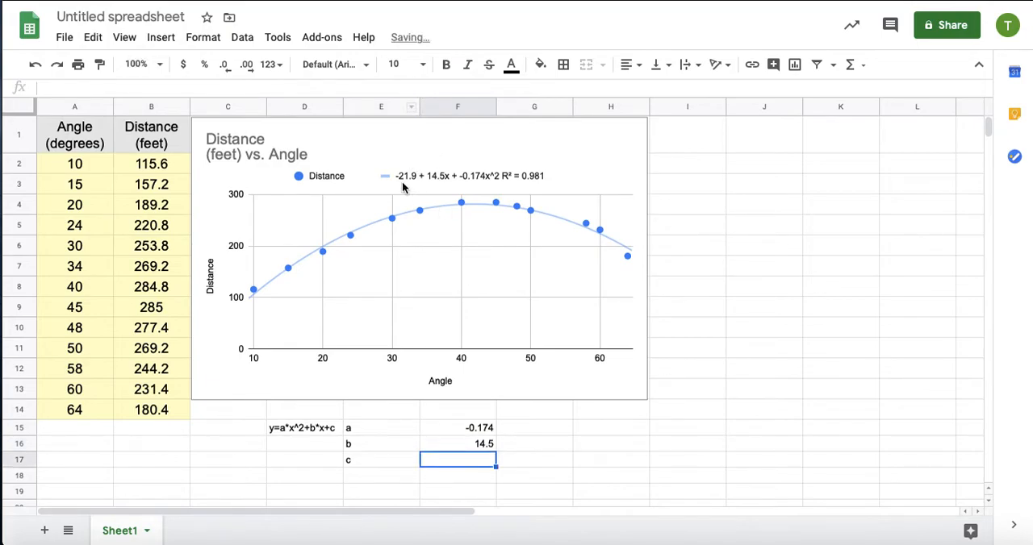
text(-21.9)
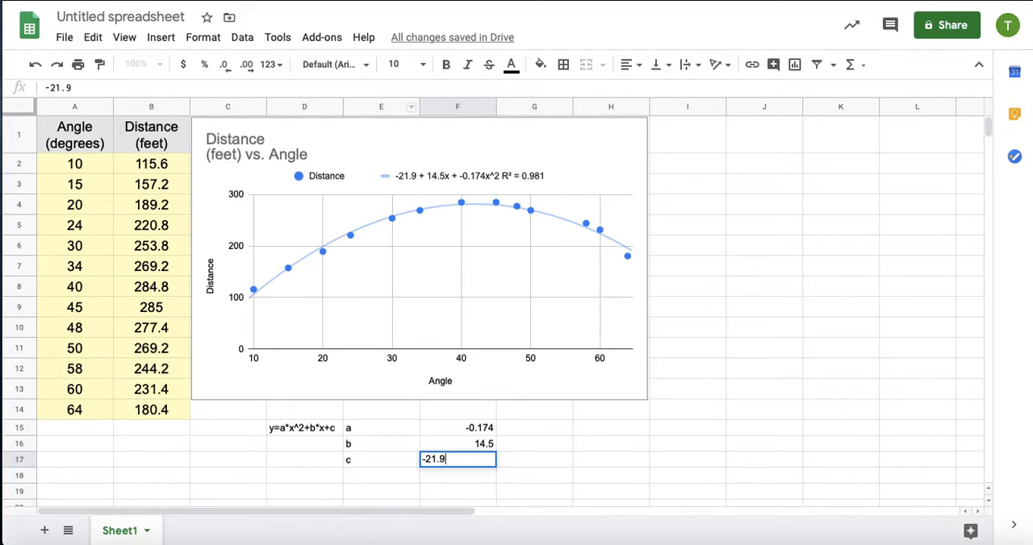
key(Return)
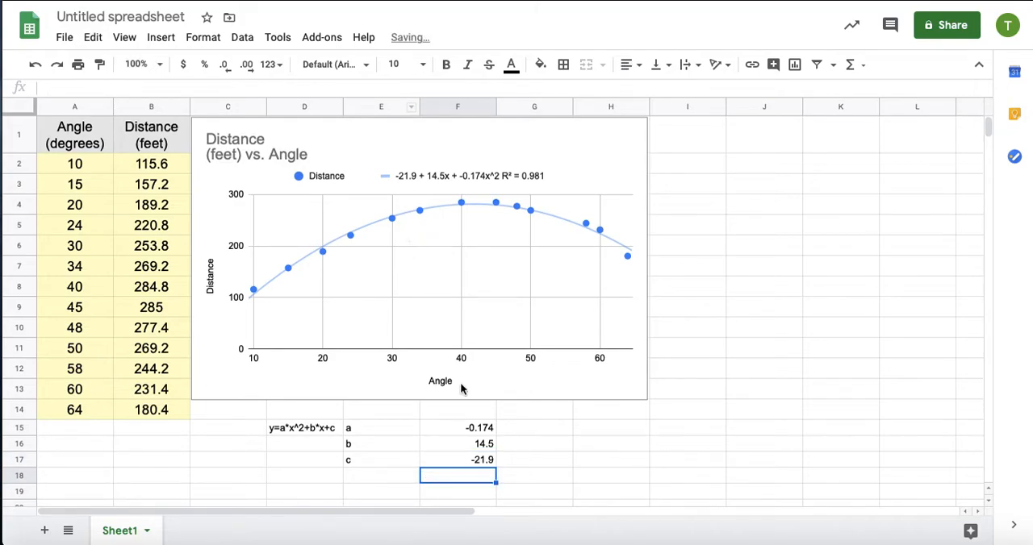
Enter the labels "Input:" in H15 and "Output:" in H16.
click(605, 429)
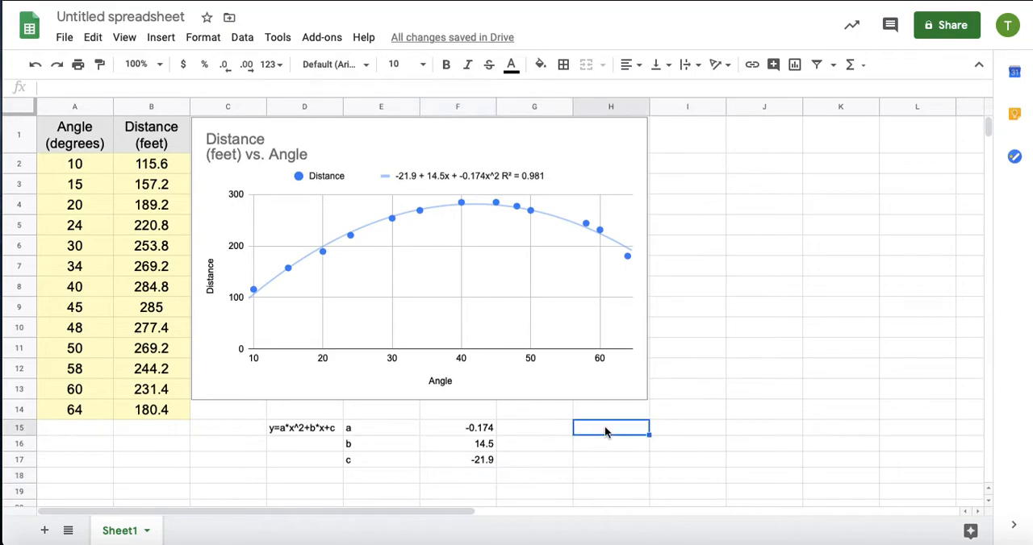
text(Input:)
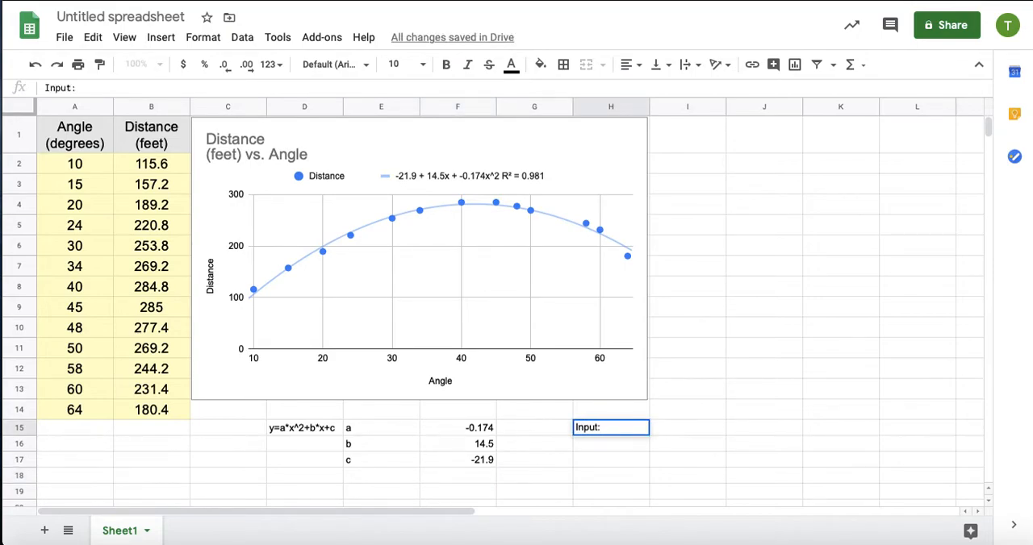
key(Right)
key(Down)
key(Left)
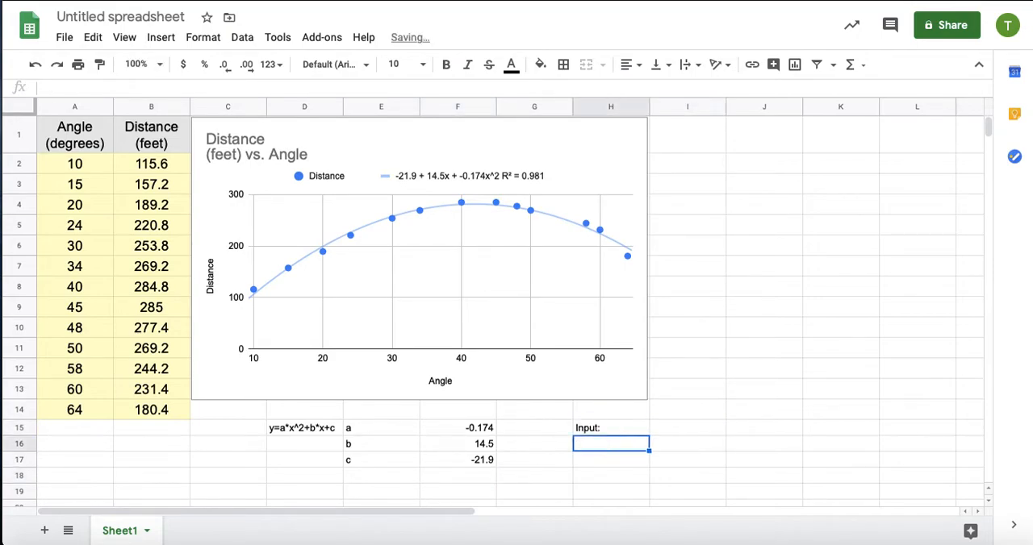
text(Output)
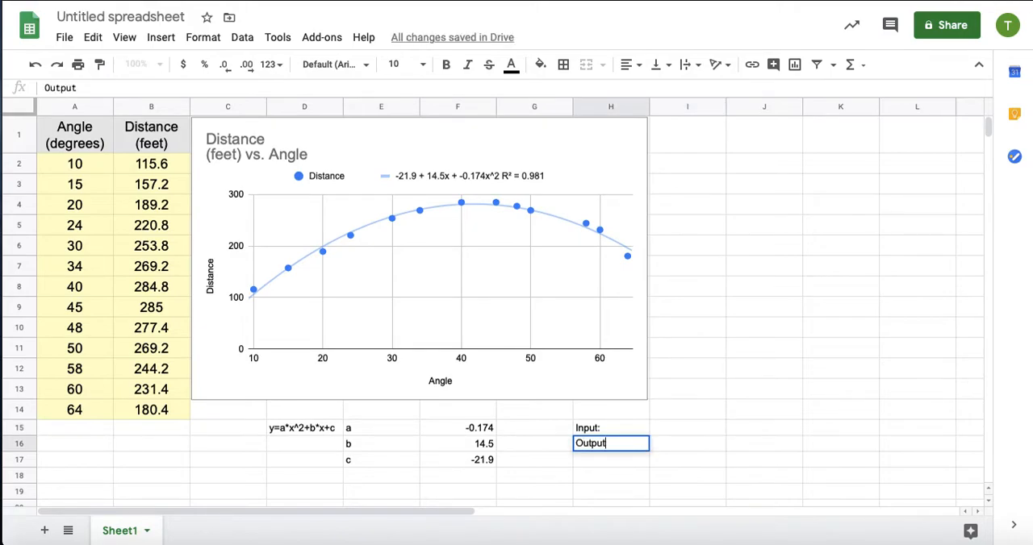
text(:)
key(Right)
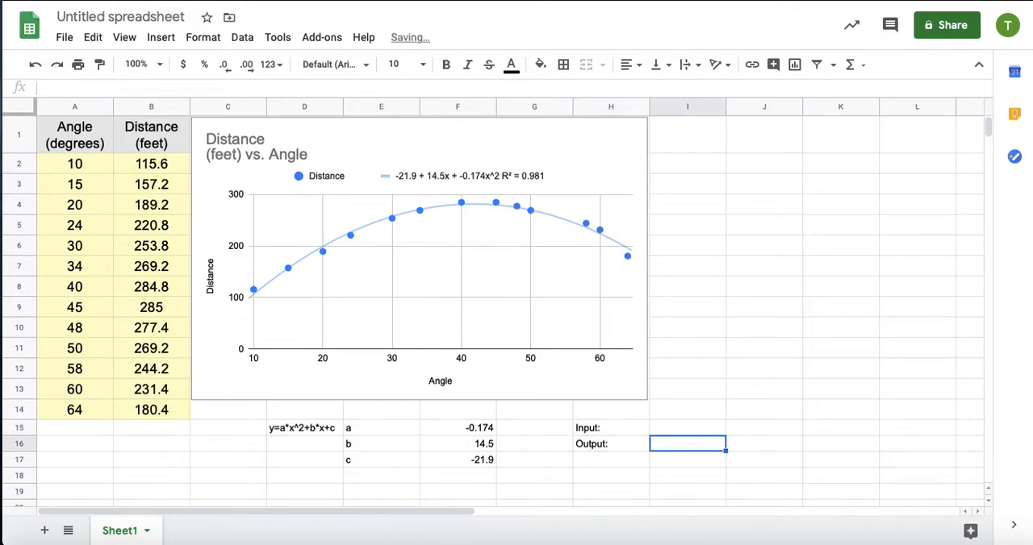
key(Up)
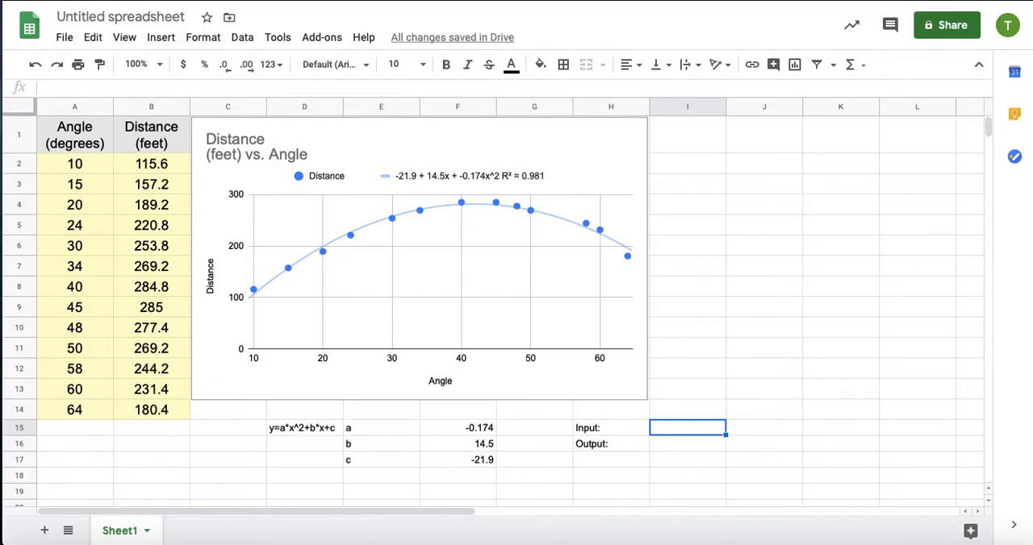
Enter 27 as the input value in I15.
text(27)
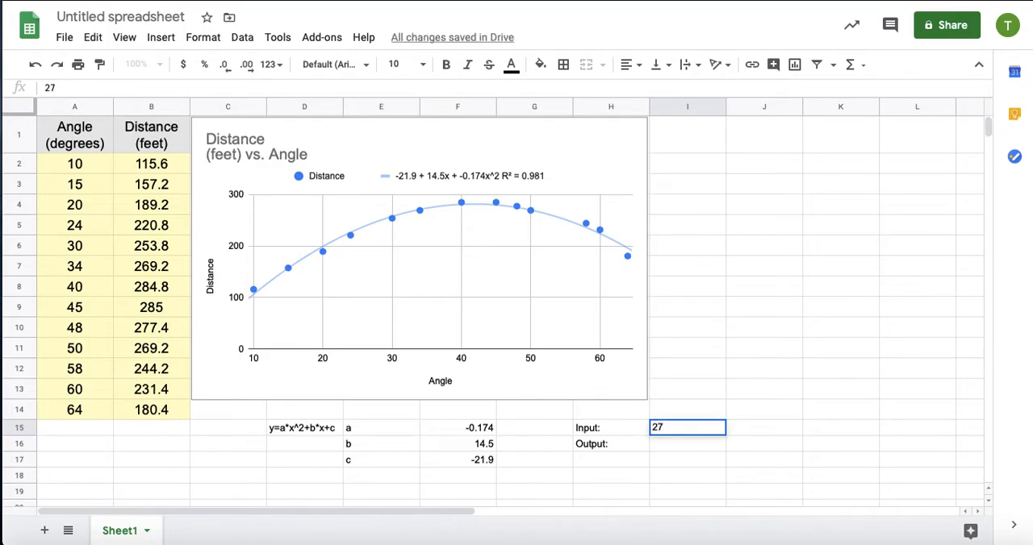
key(Return)
key(Up)
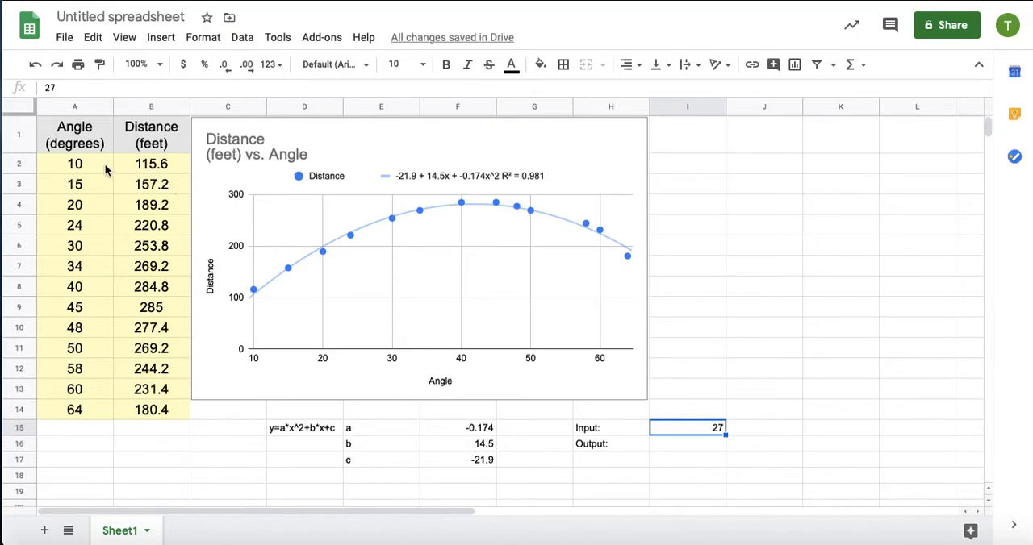
Enter the formula =F15*I15^2+F16*I15+F17 in I16 to calculate the output from the coefficients and the input value.
click(703, 445)
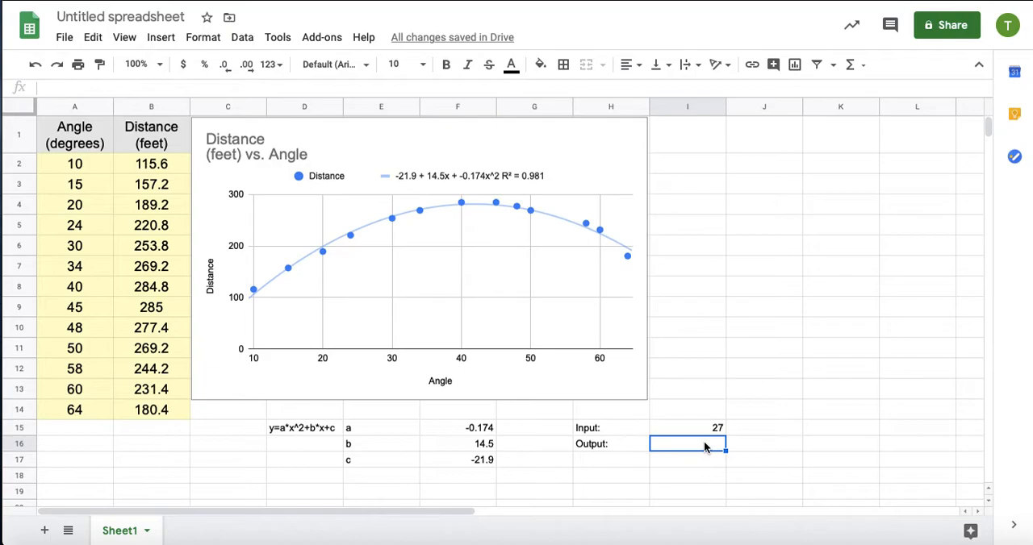
text(=)
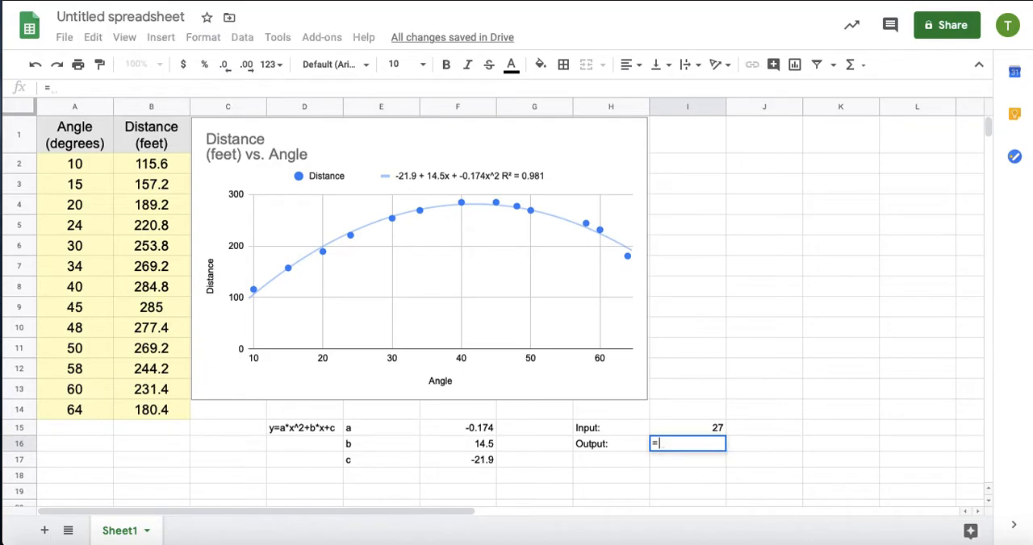
click(486, 434)
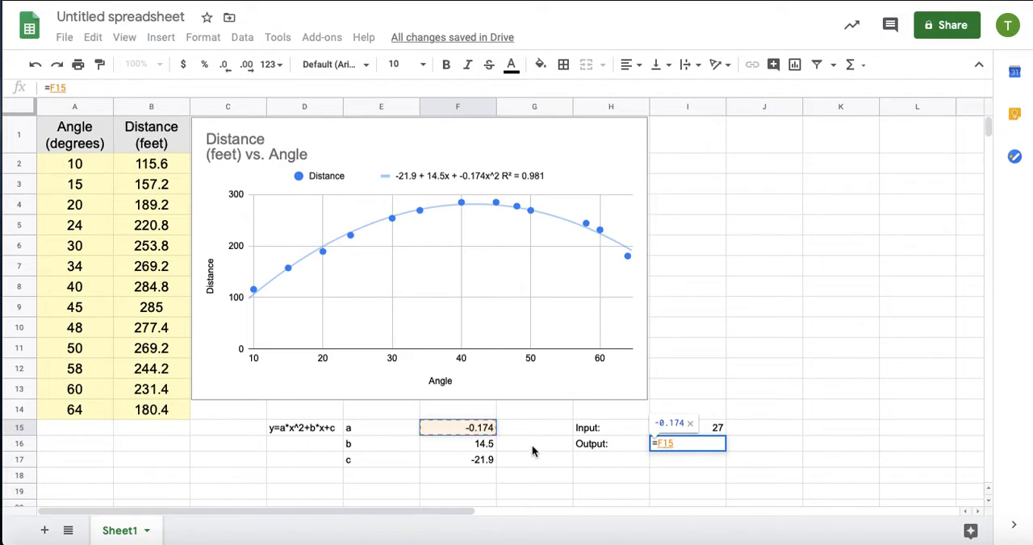
text(*)
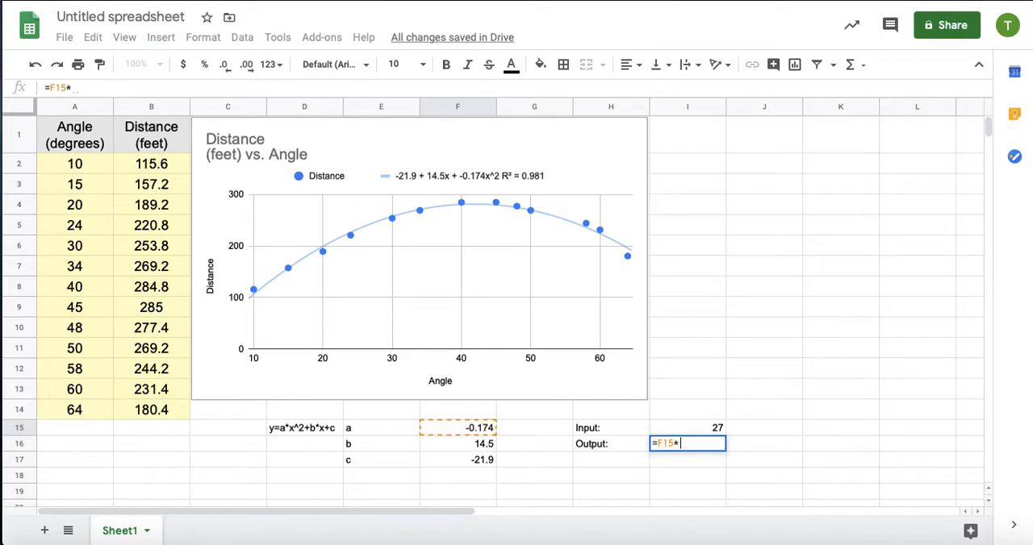
click(682, 433)
text(^2)
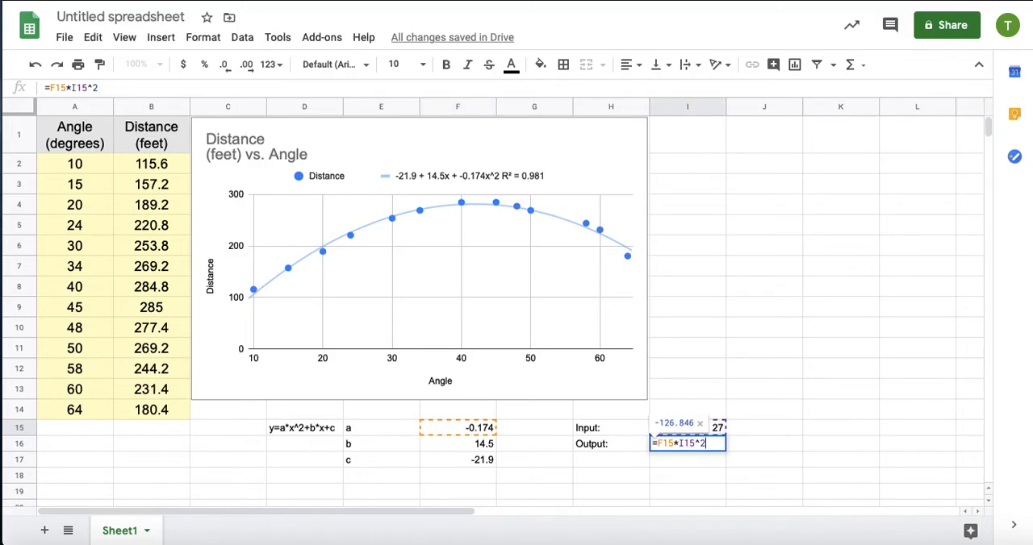
text(+)
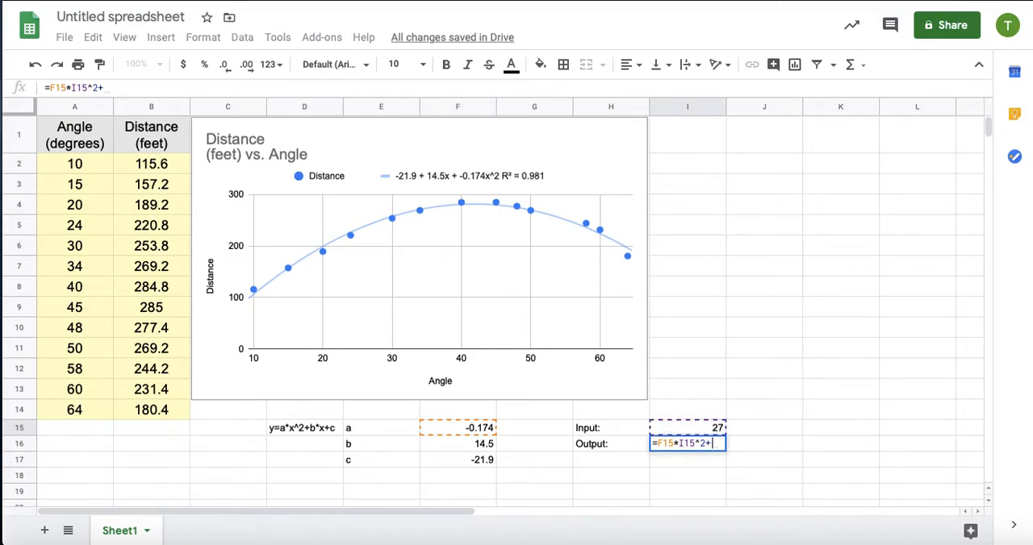
click(475, 446)
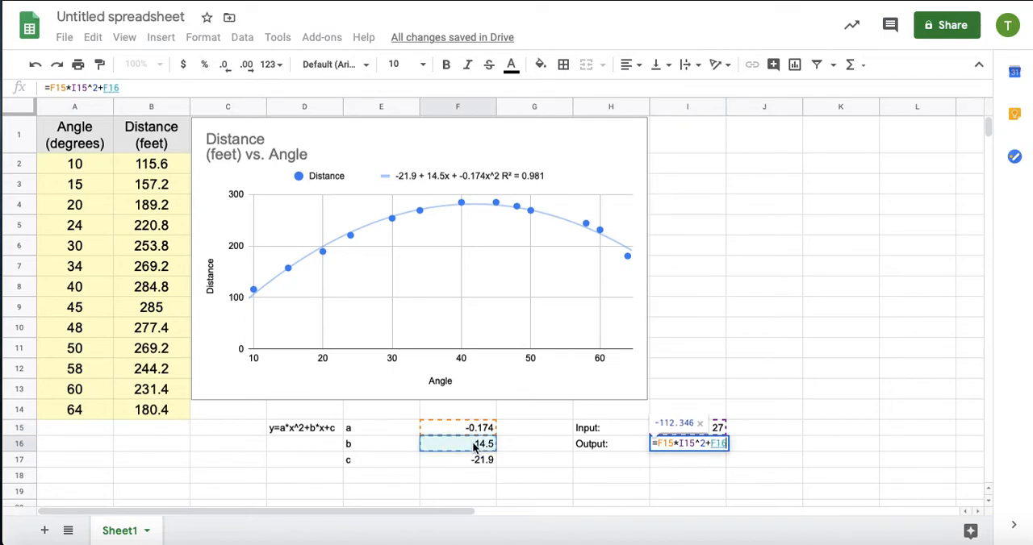
text(*)
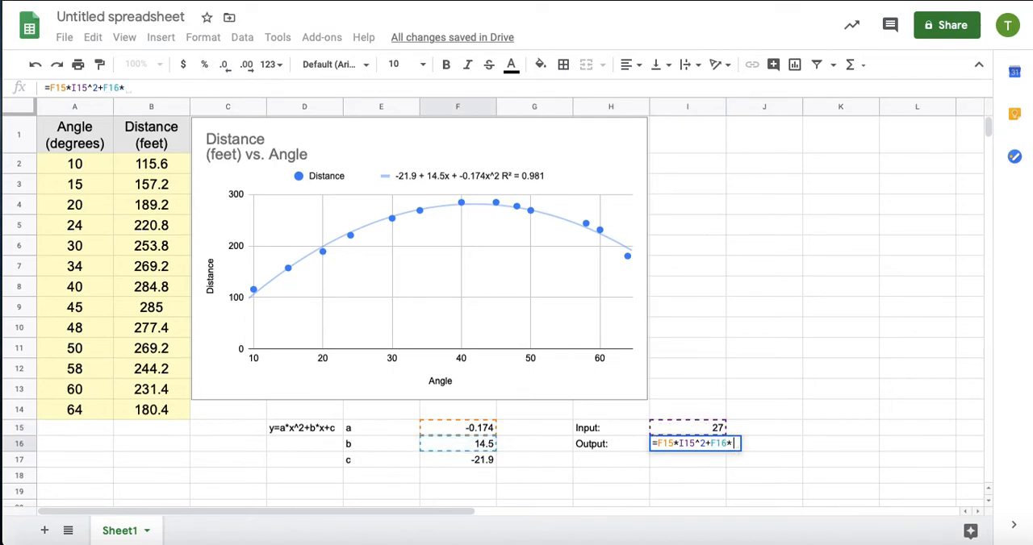
click(680, 432)
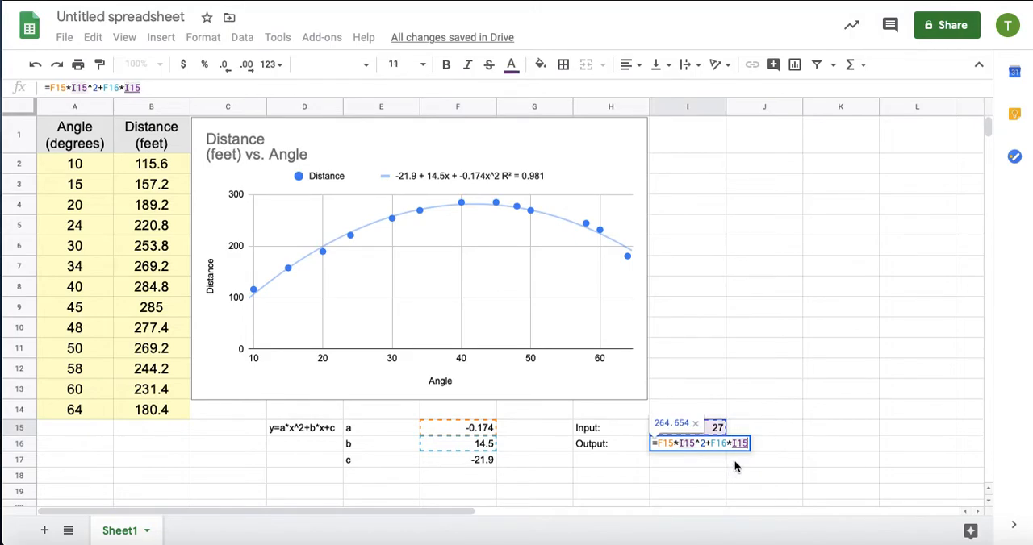
text(+)
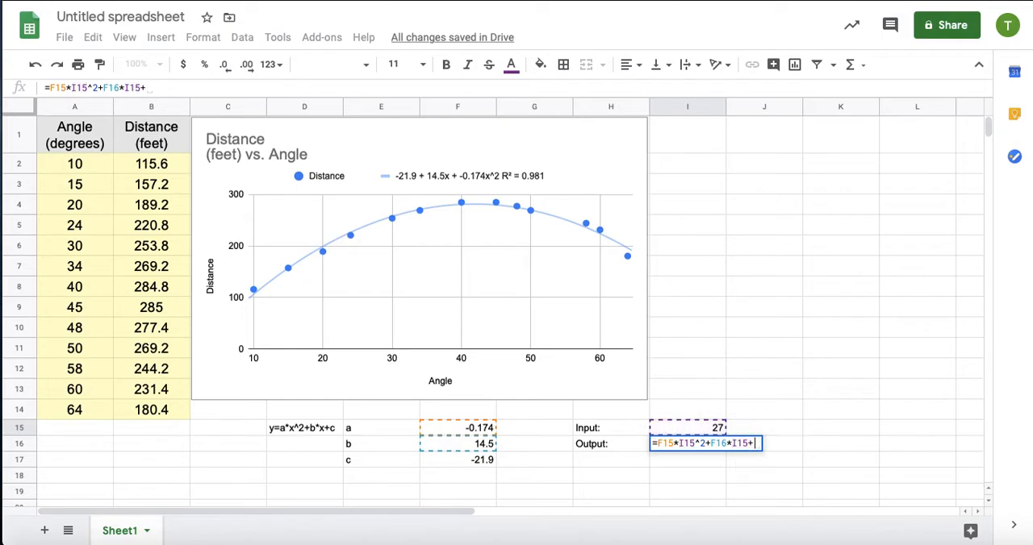
click(476, 460)
key(Return)
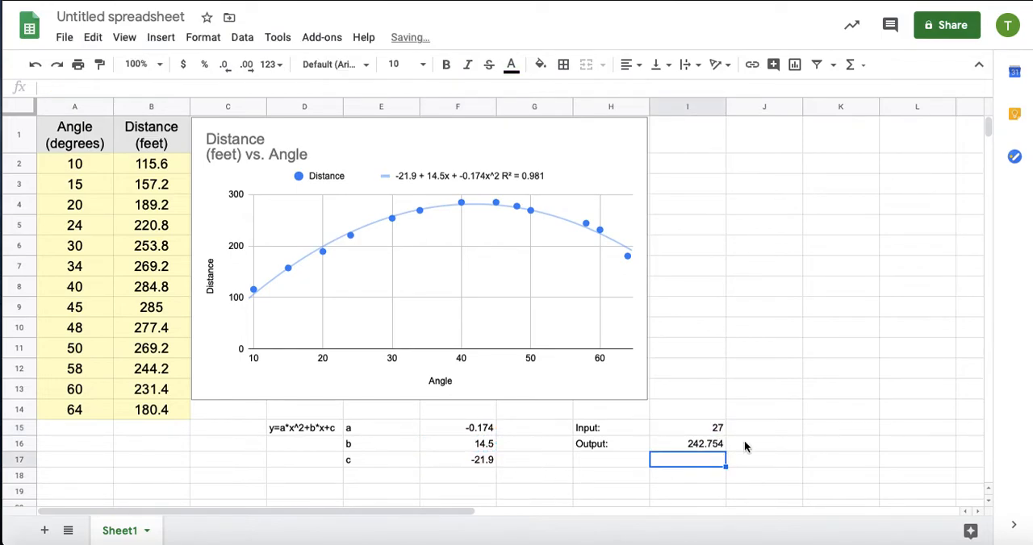
Test the calculator by changing the input value in I15 to 32, followed by 50.
click(712, 425)
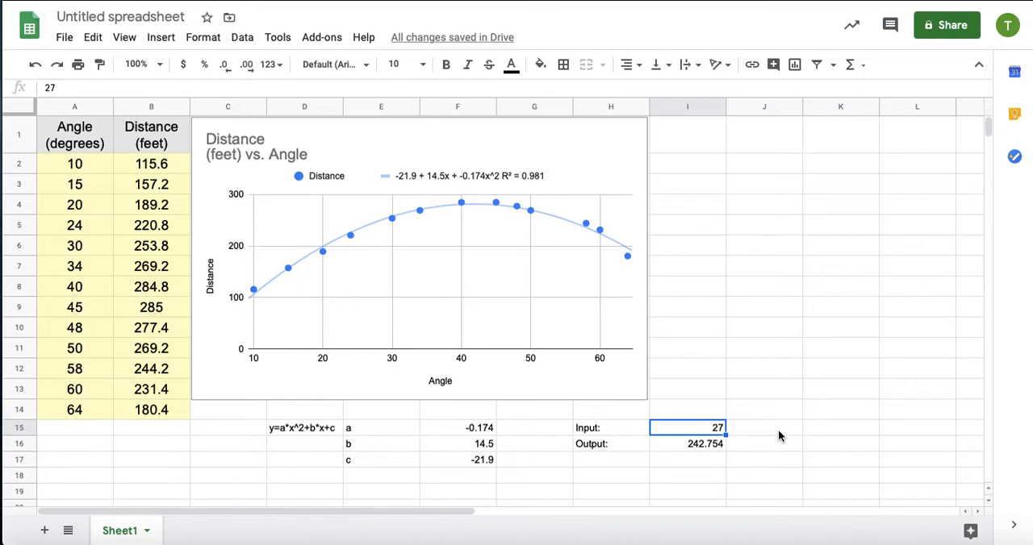
text(32)
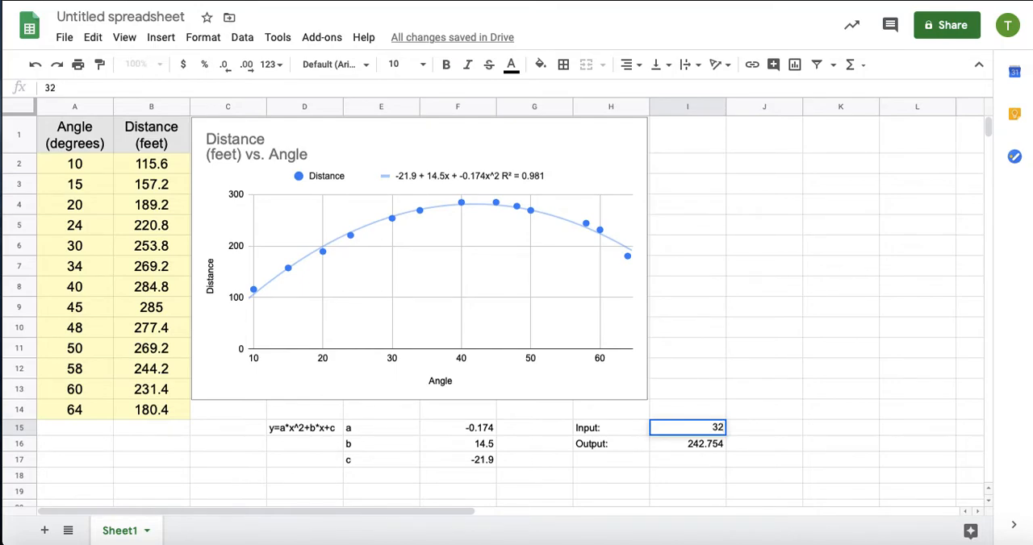
key(Return)
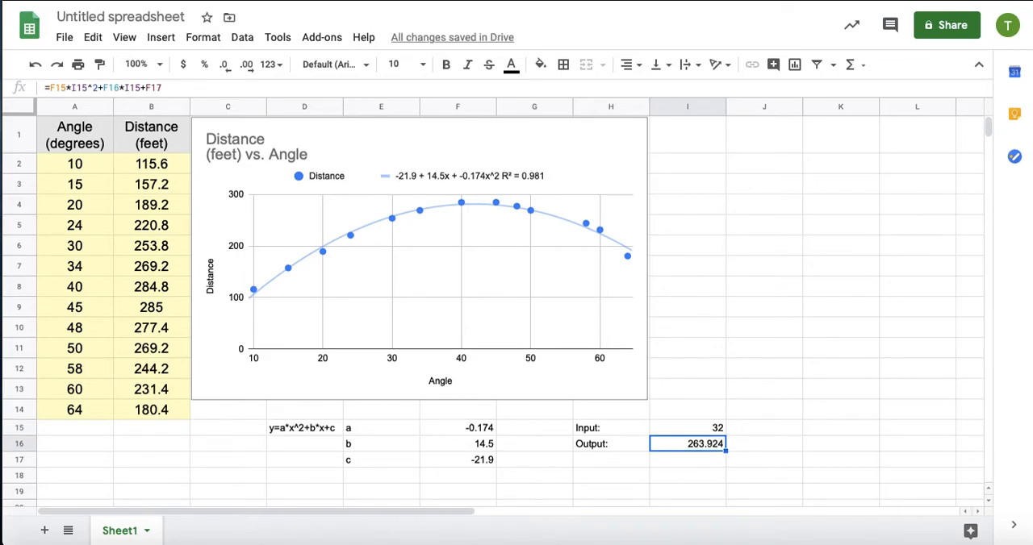
click(687, 429)
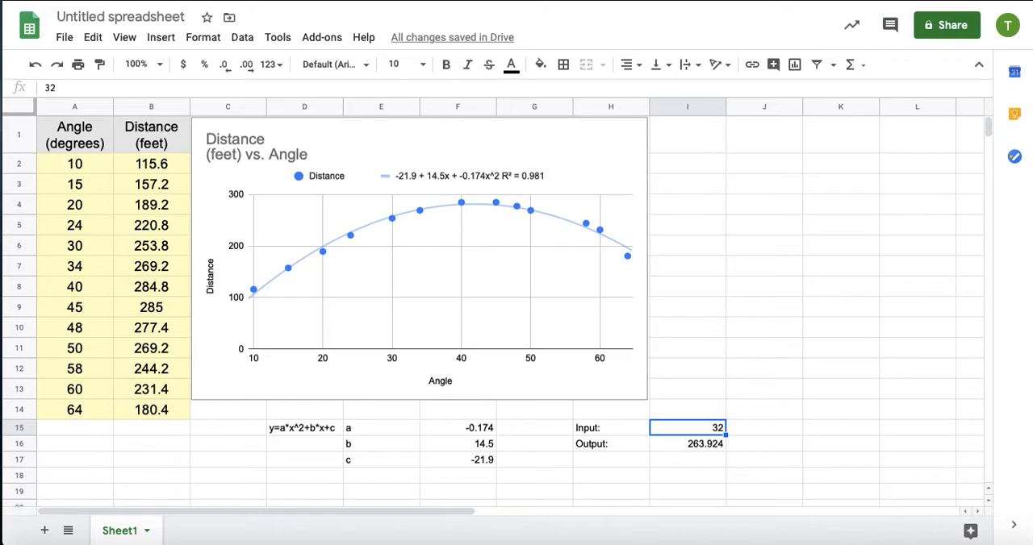
text(50)
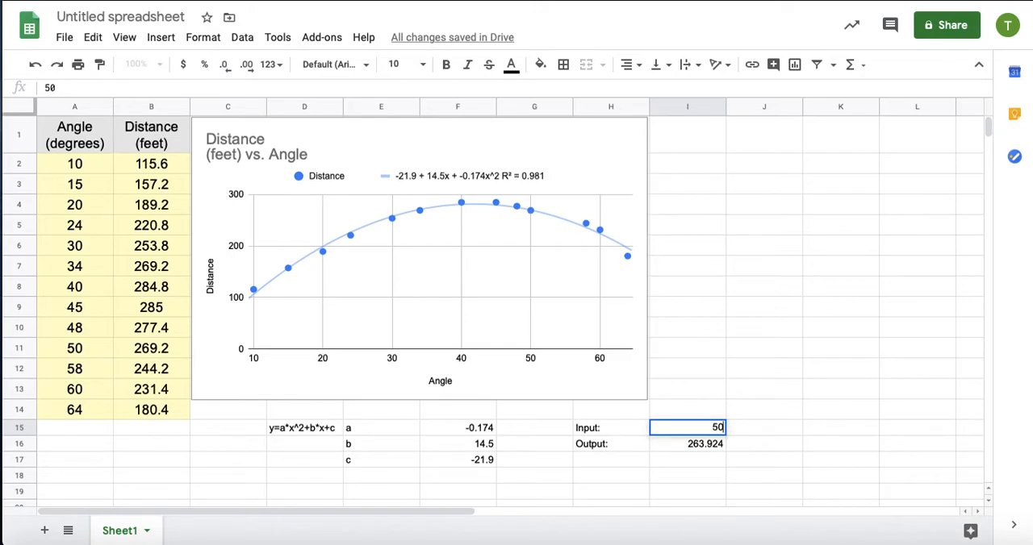
key(Return)
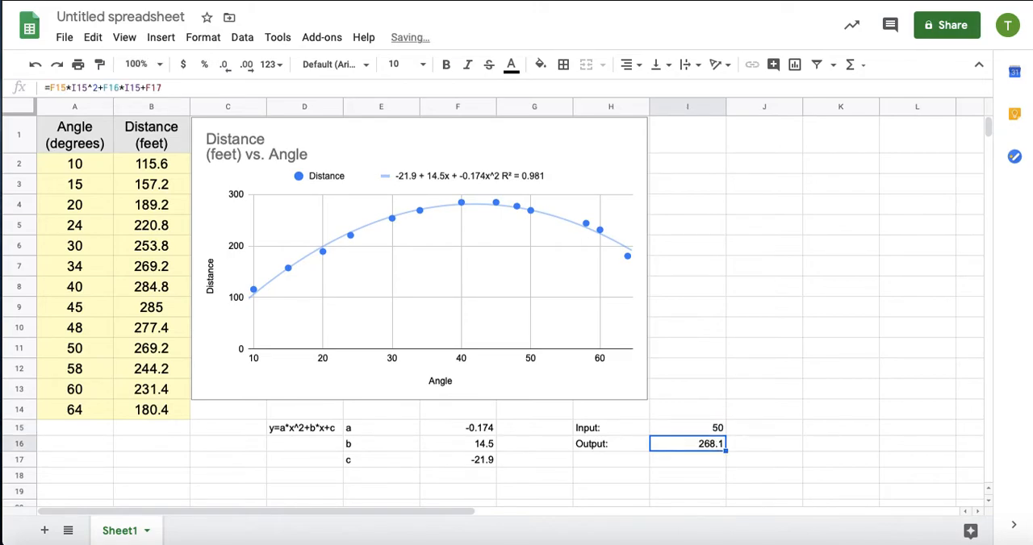
text(60)
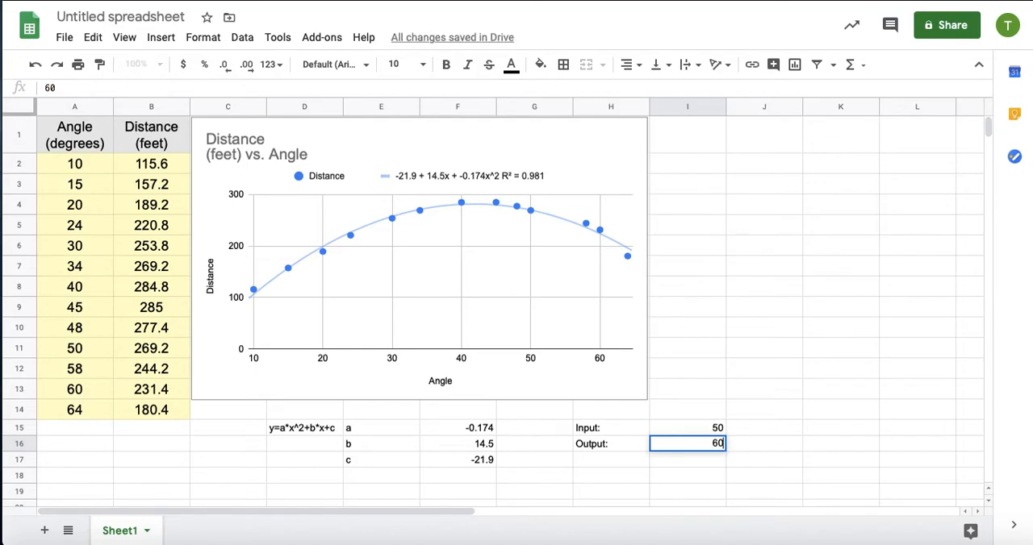
key(Return)
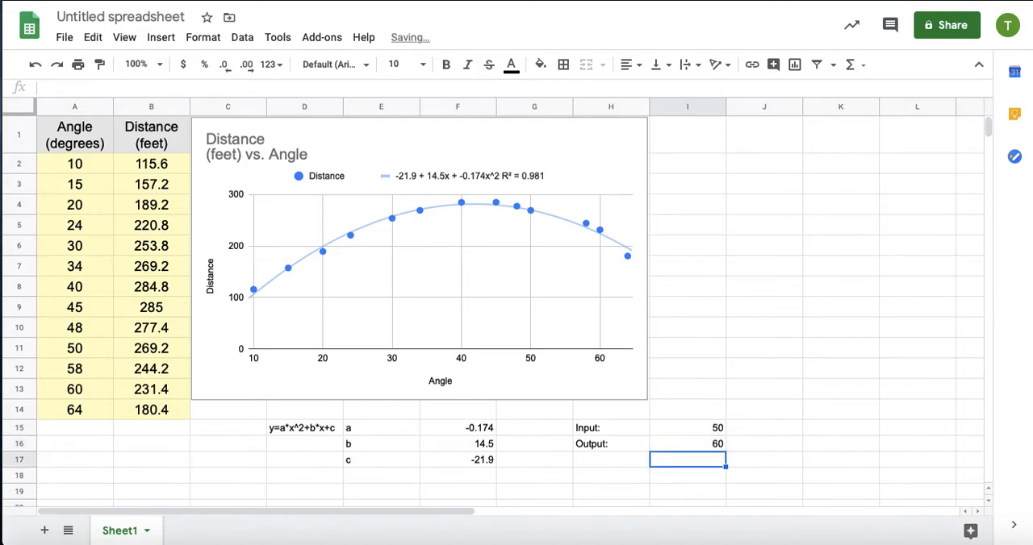
key(super+z)
Set the input value in I15 to 60 to test another angle.
key(Up)
text(60)
key(Return)
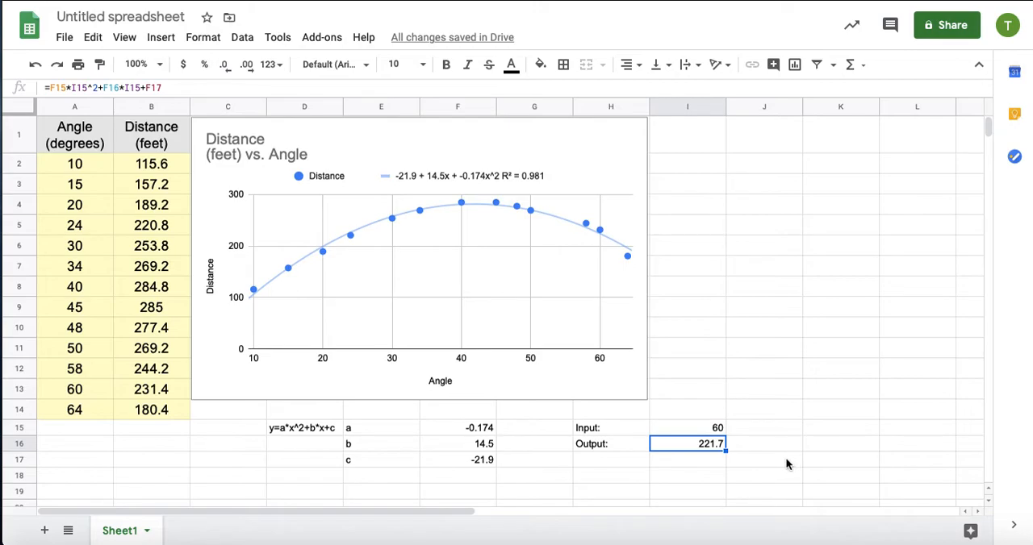
Enter the vertex expression -b/2a as text in I13, above the input cell.
click(757, 430)
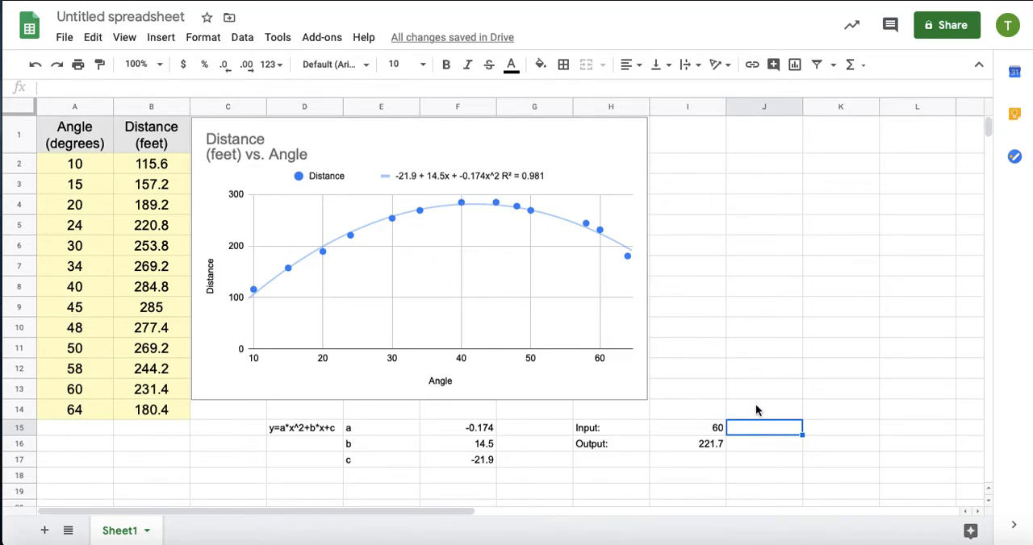
click(705, 387)
text(-)
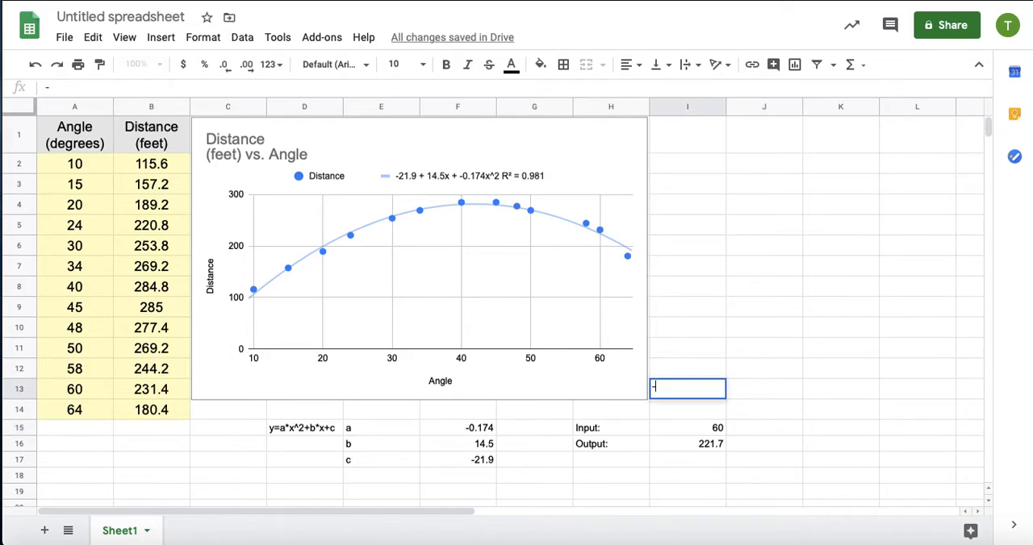
text(b/2a)
key(Return)
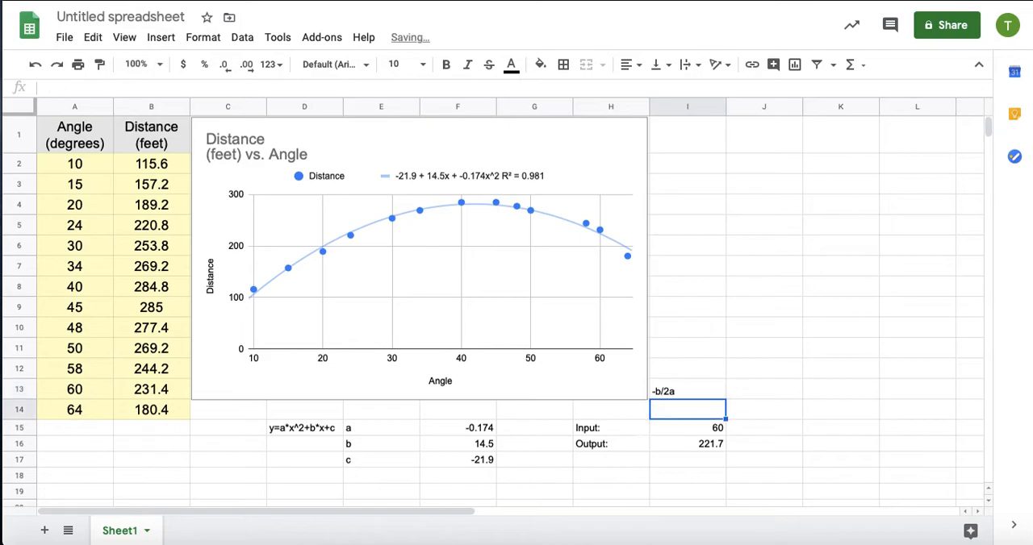
Replace the input value in I15 with a formula calculating -b/2a from coefficient b in F16 and coefficient a in F15.
click(717, 428)
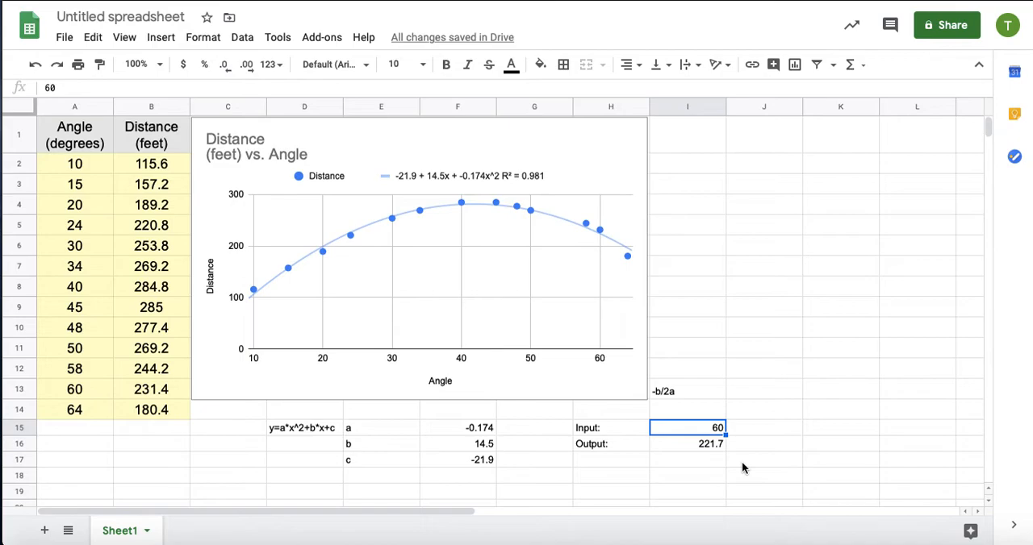
text(=)
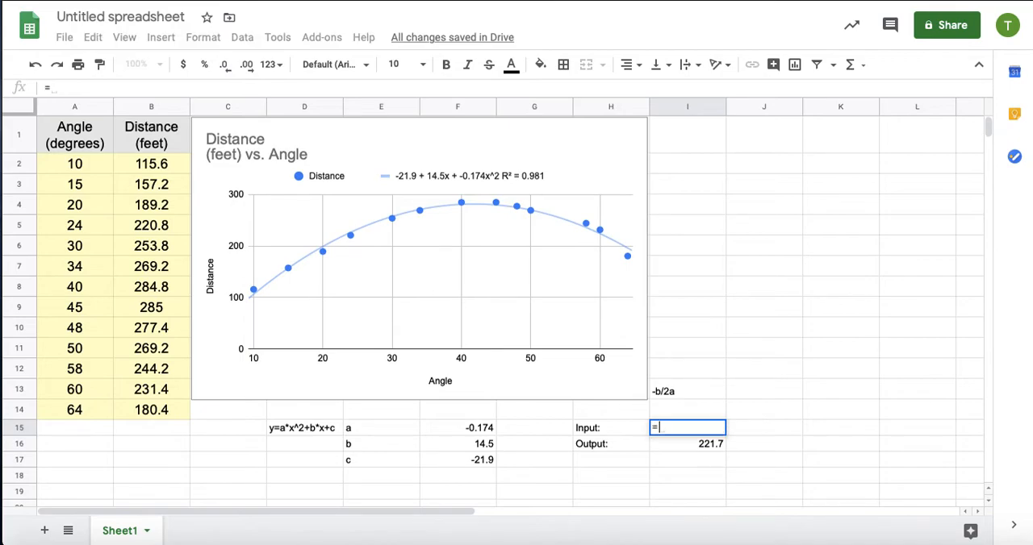
text(-)
click(476, 444)
text(/)
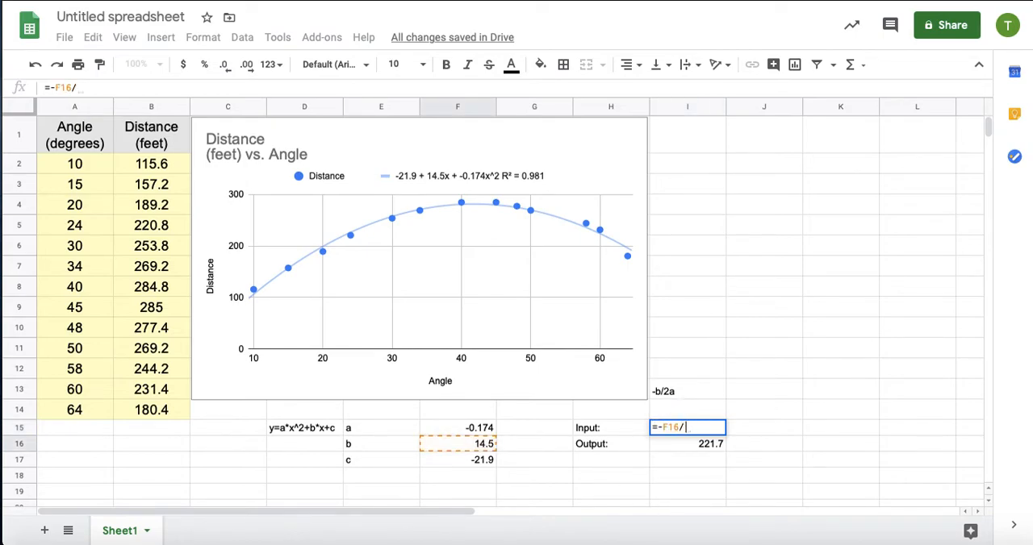
text(2/)
click(477, 429)
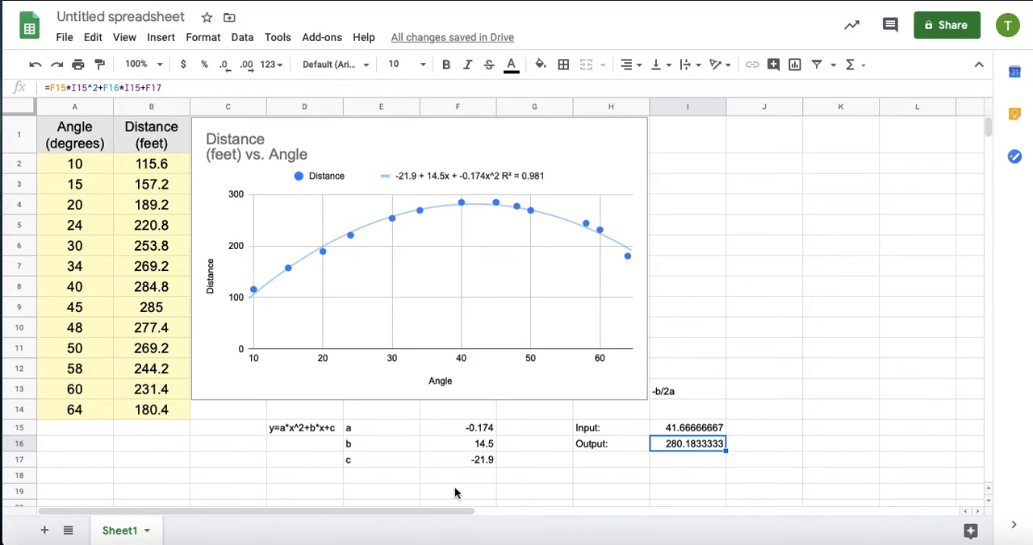
Enter the vertex-form equation y=-0.174(x-41.667)^2+280.183 as text in F19.
scroll(467, 467, down, 2)
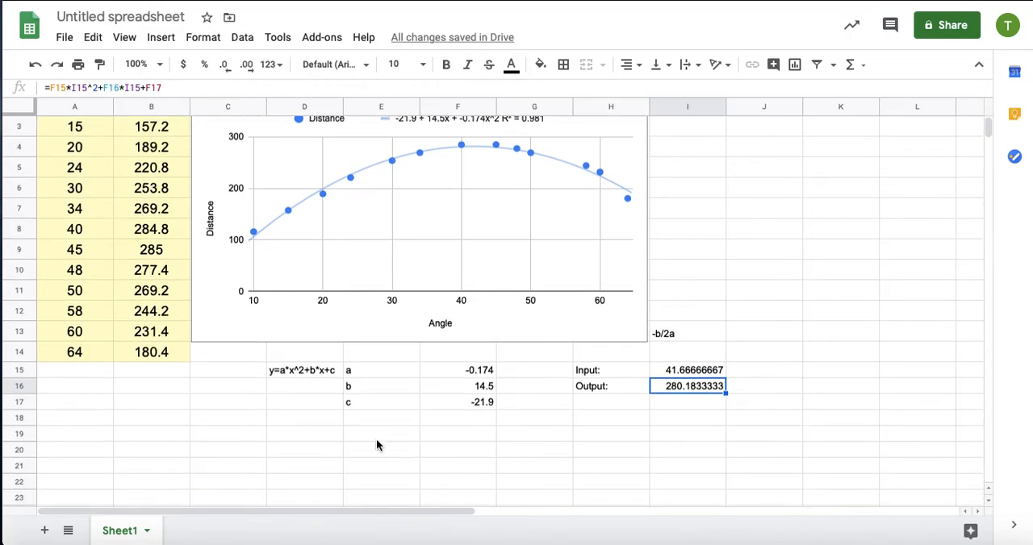
click(447, 435)
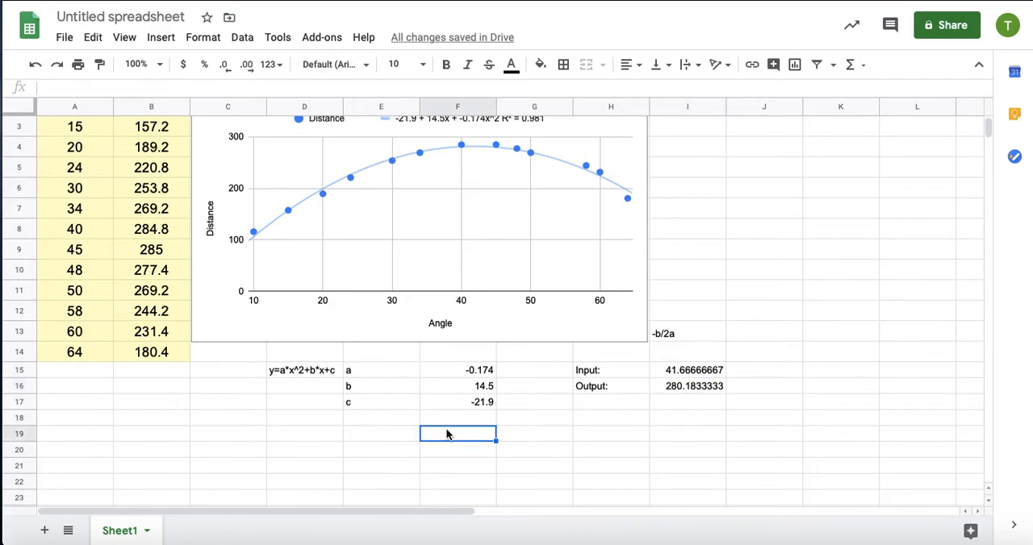
text(y=)
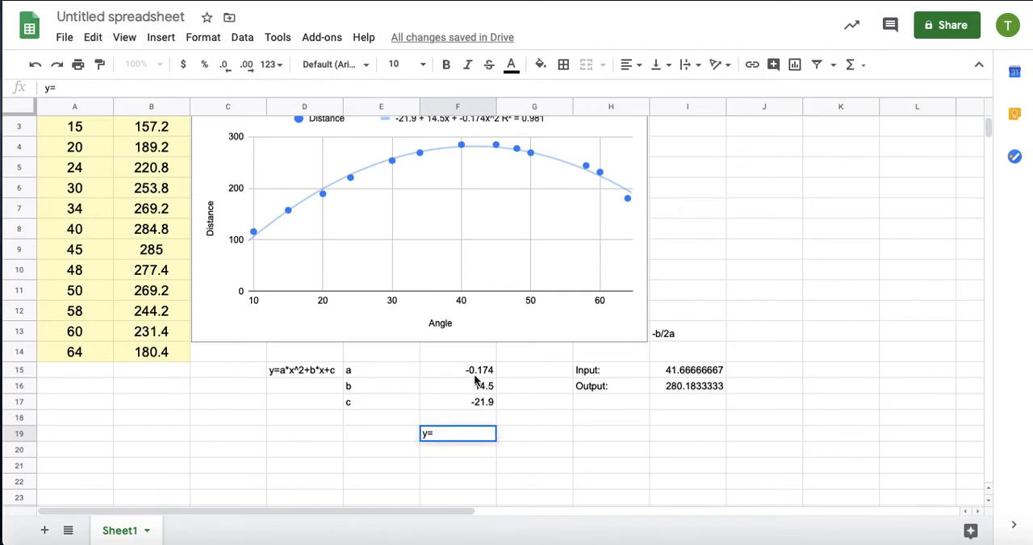
text(-0.174(x-)
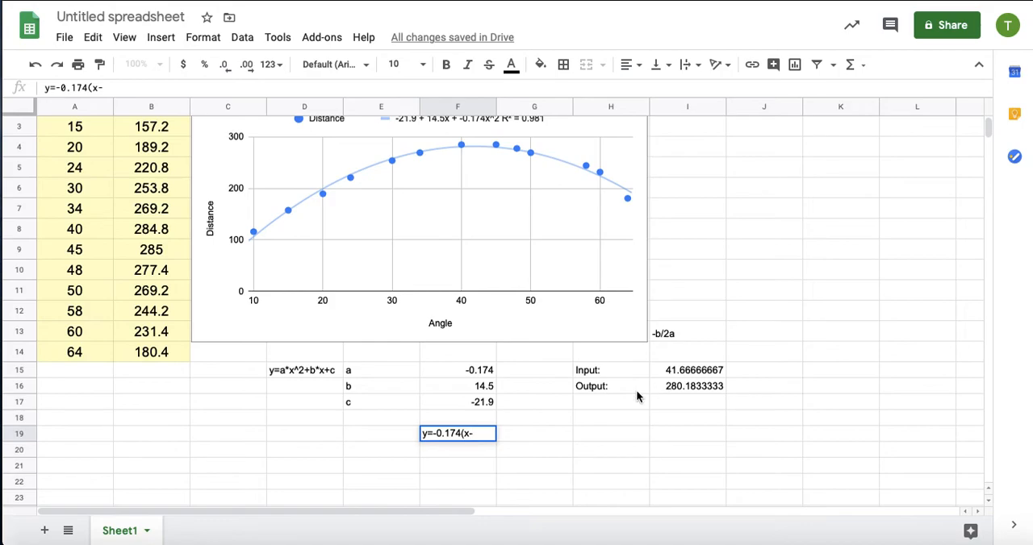
text(41.667)
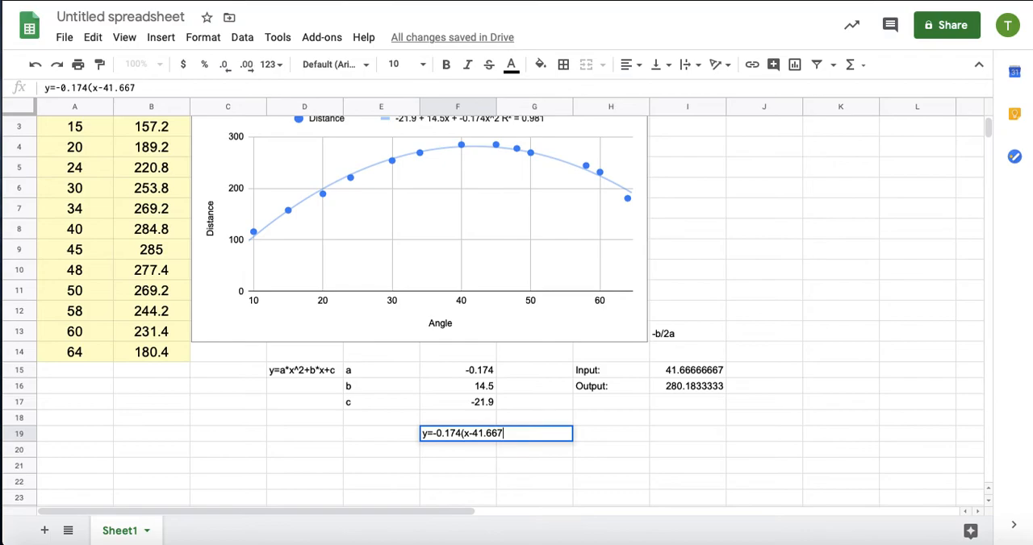
text()^2+280.183)
key(Return)
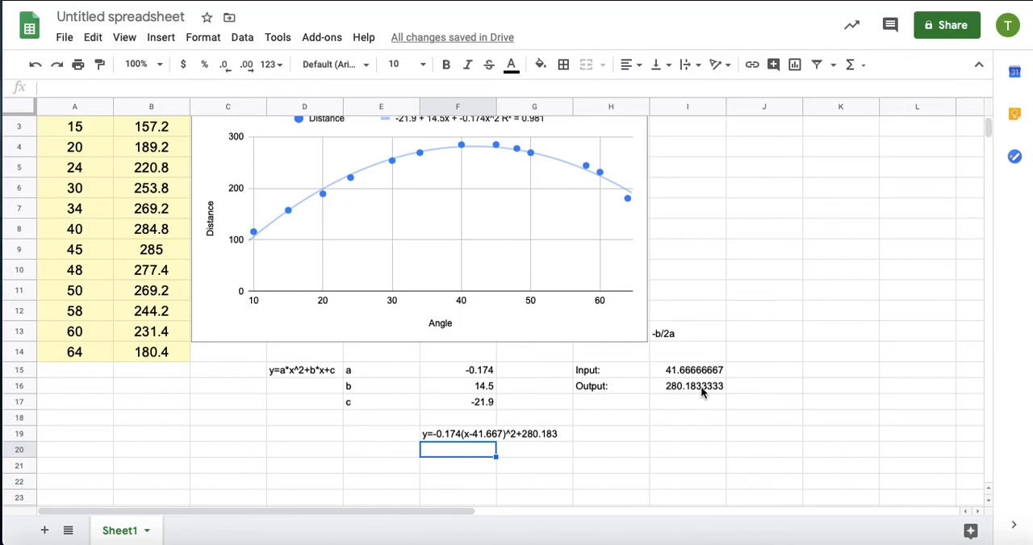
Replace the formula in input cell I15 with the value 35 to calculate the predicted distance for that angle.
scroll(642, 379, up, 2)
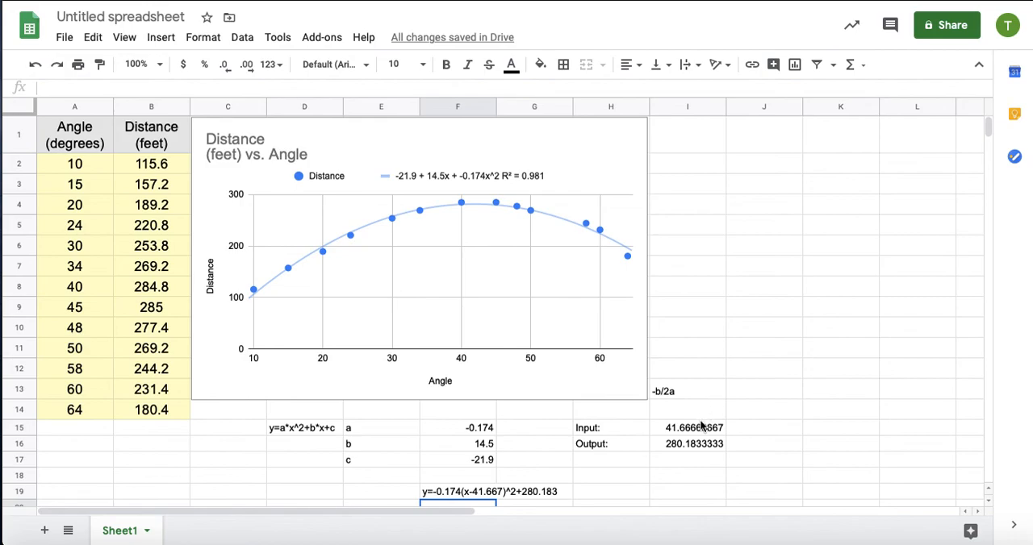
scroll(700, 426, down, 1)
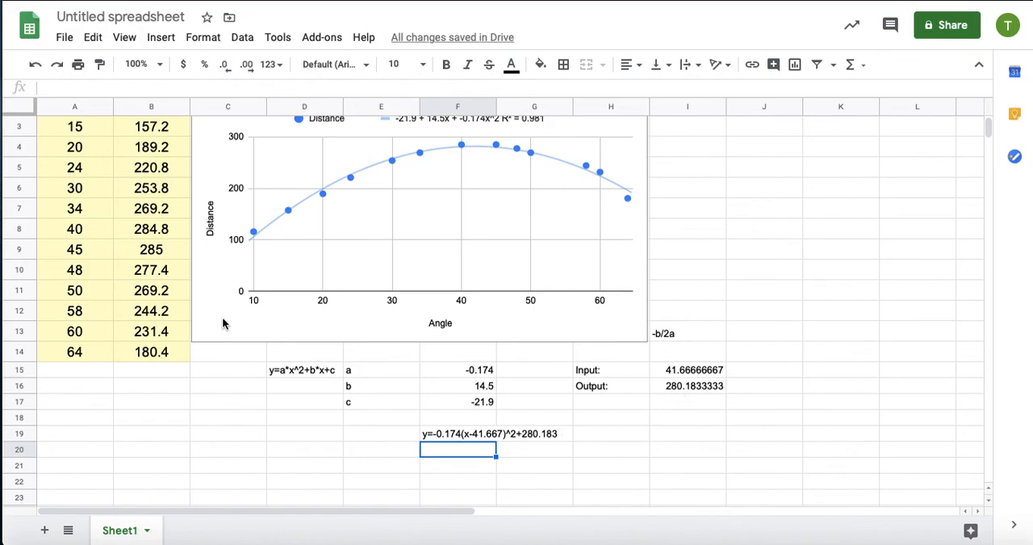
scroll(222, 324, up, 2)
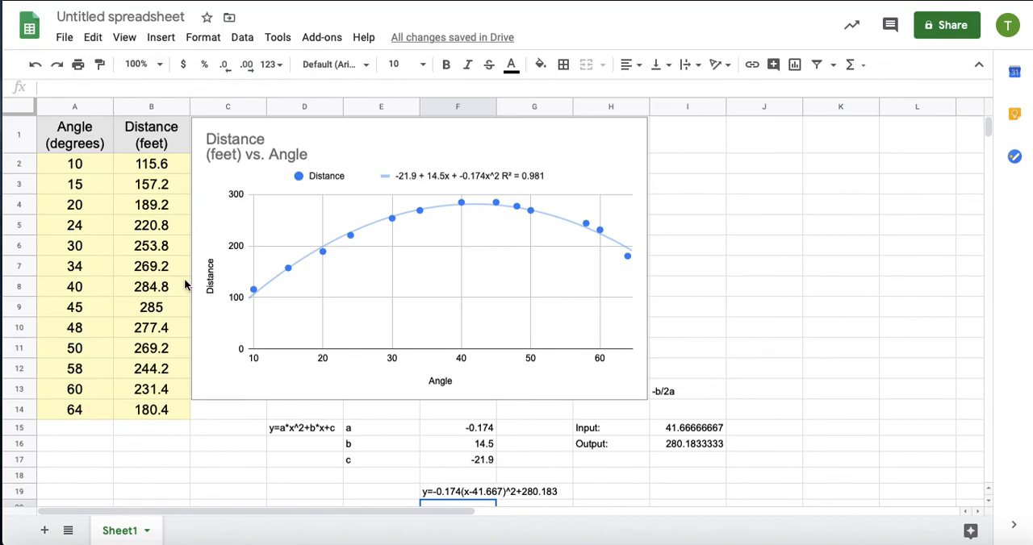
click(696, 430)
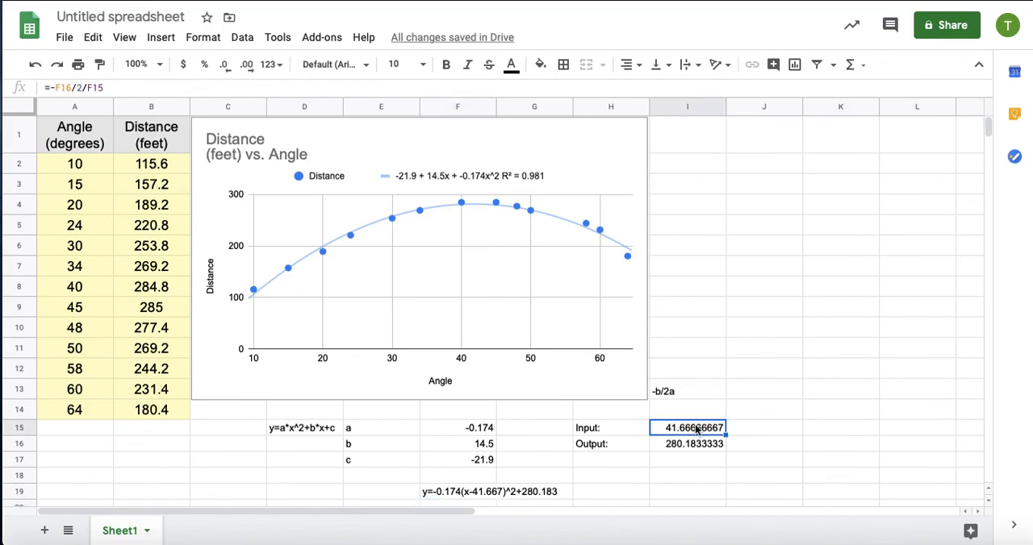
scroll(706, 388, down, 2)
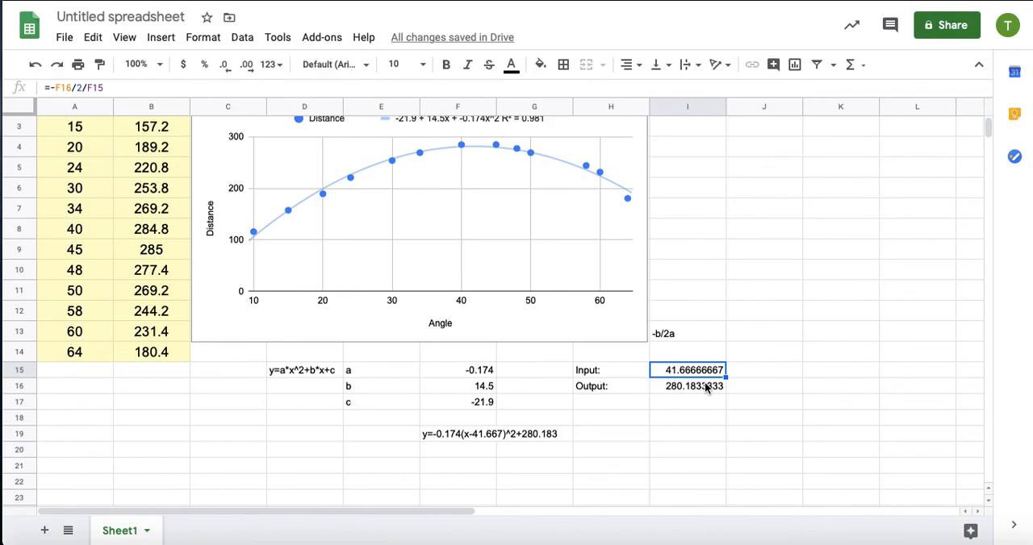
text(35)
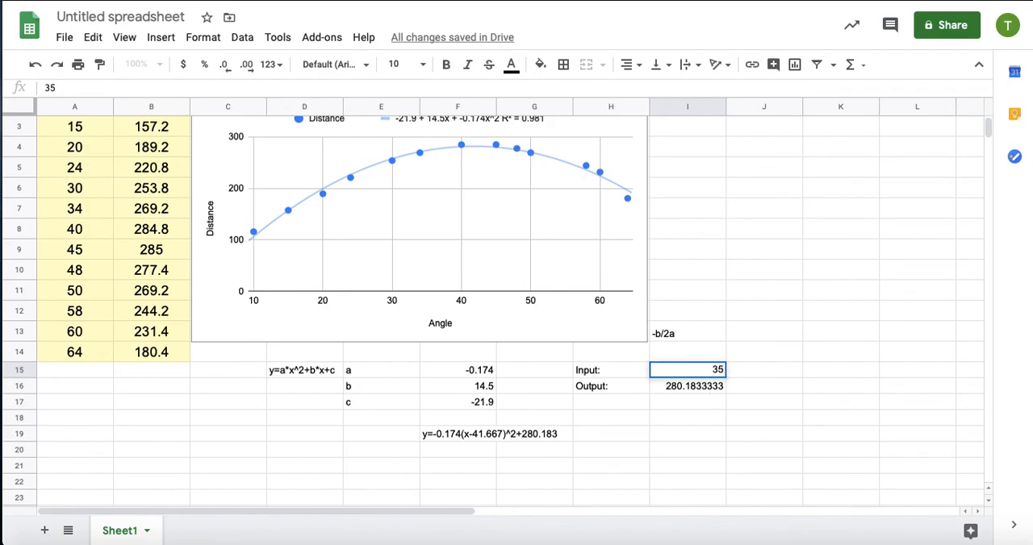
key(Return)
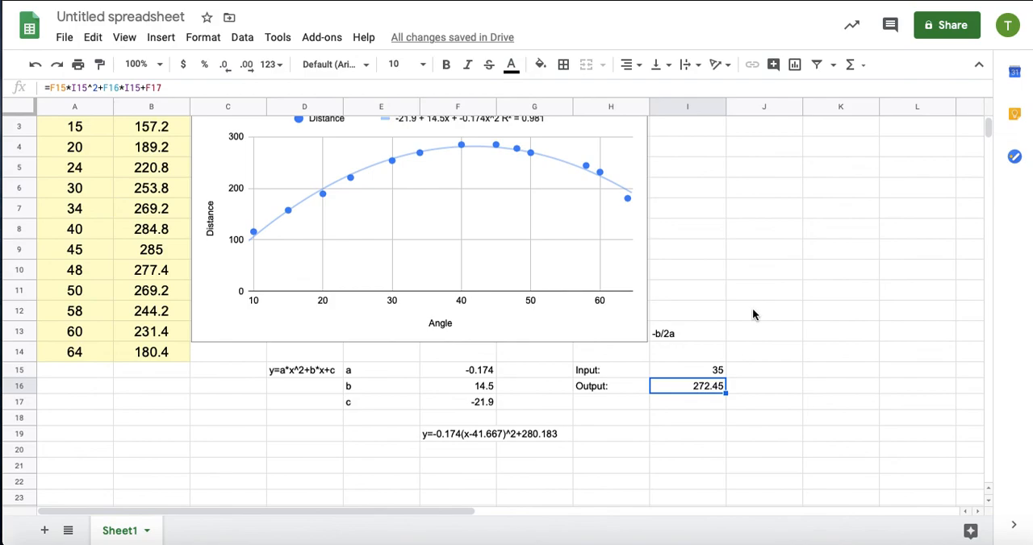
scroll(752, 311, up, 2)
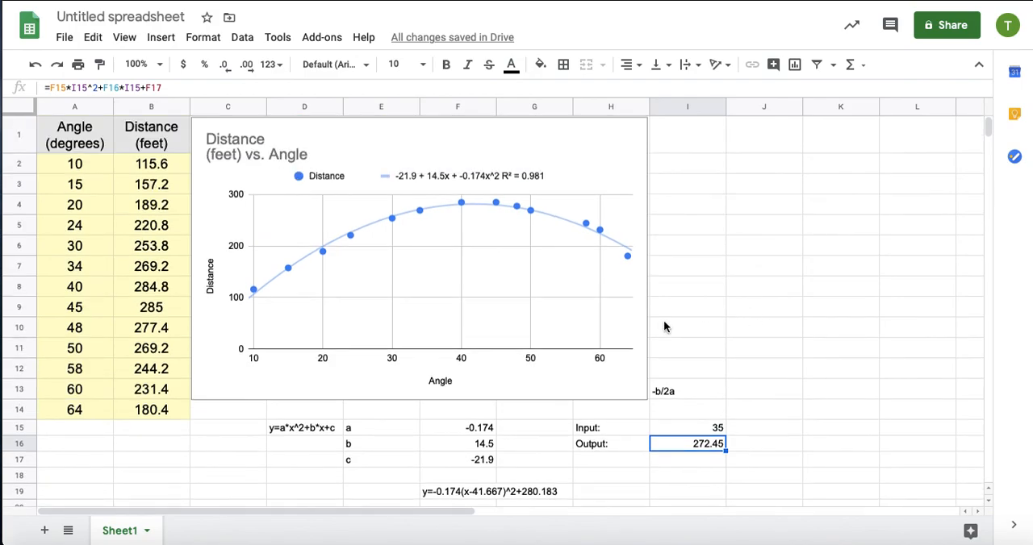